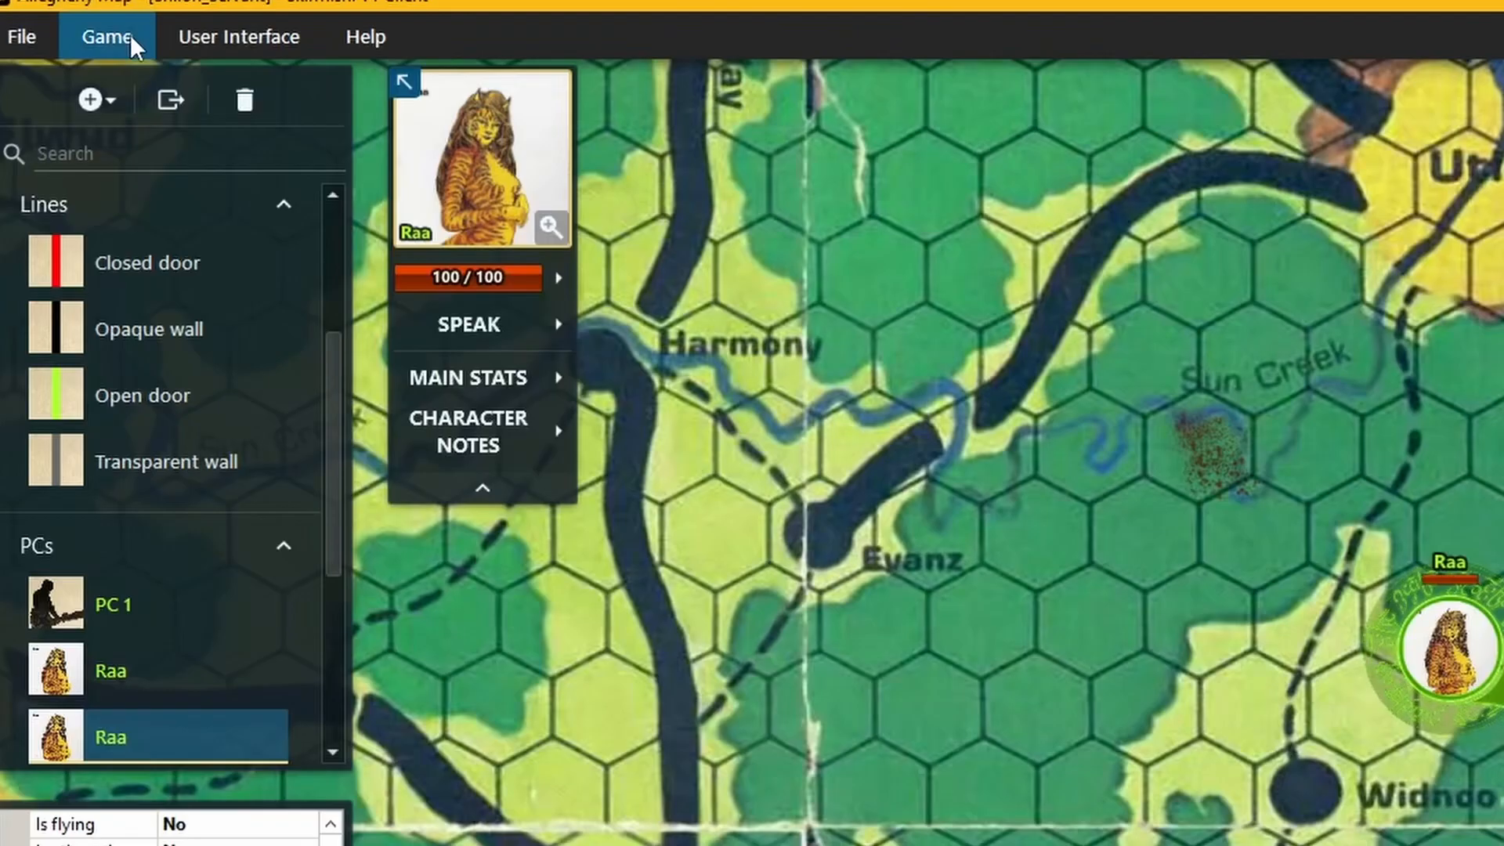
Enable the Core - Global Dice Bag (Experimental) plugin, save the plugin configuration, and open the dice bag
left_click(130, 34)
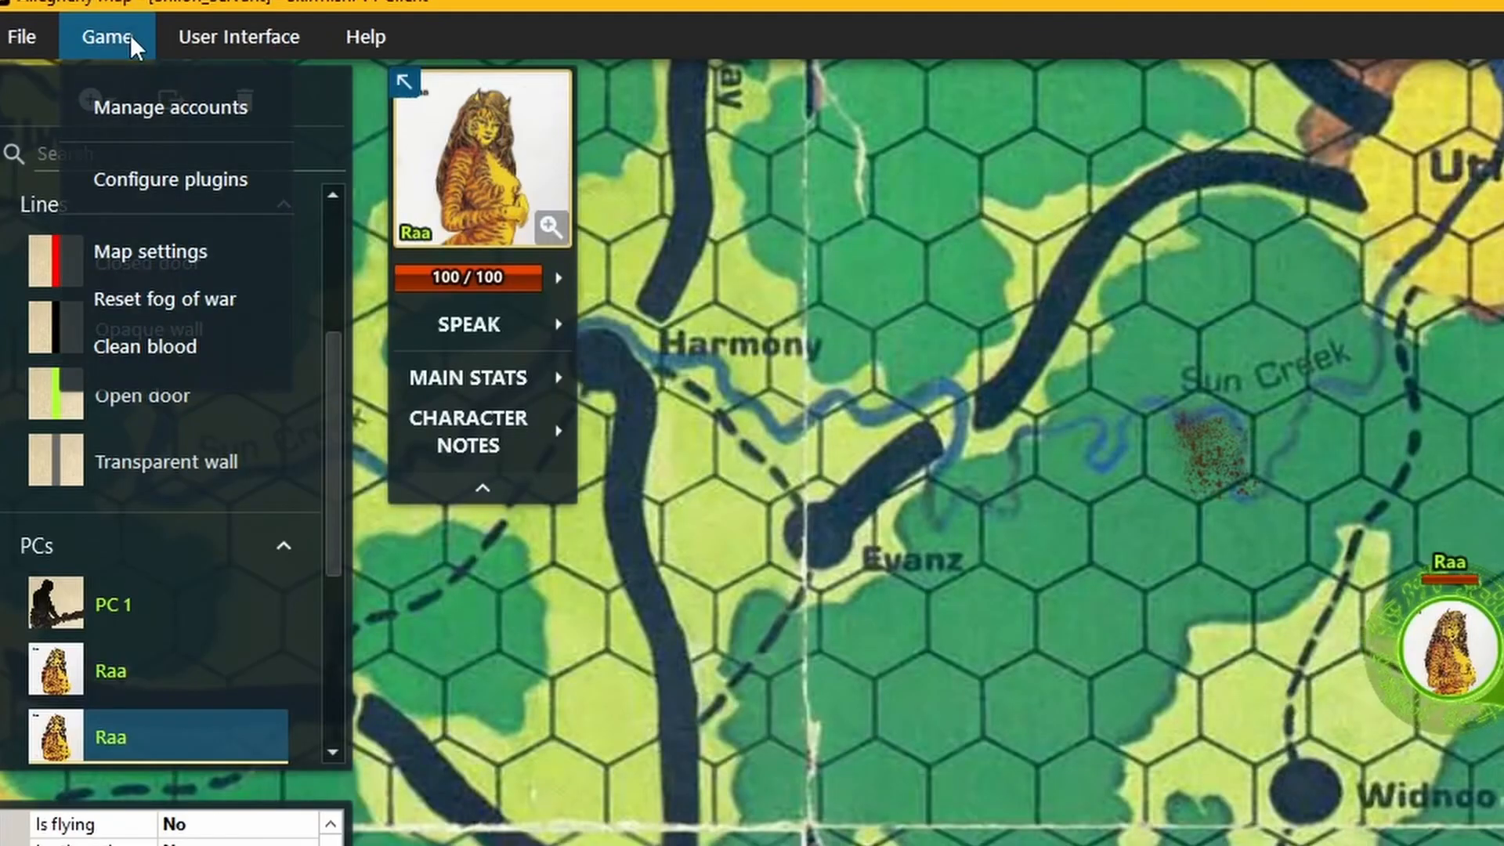
left_click(142, 185)
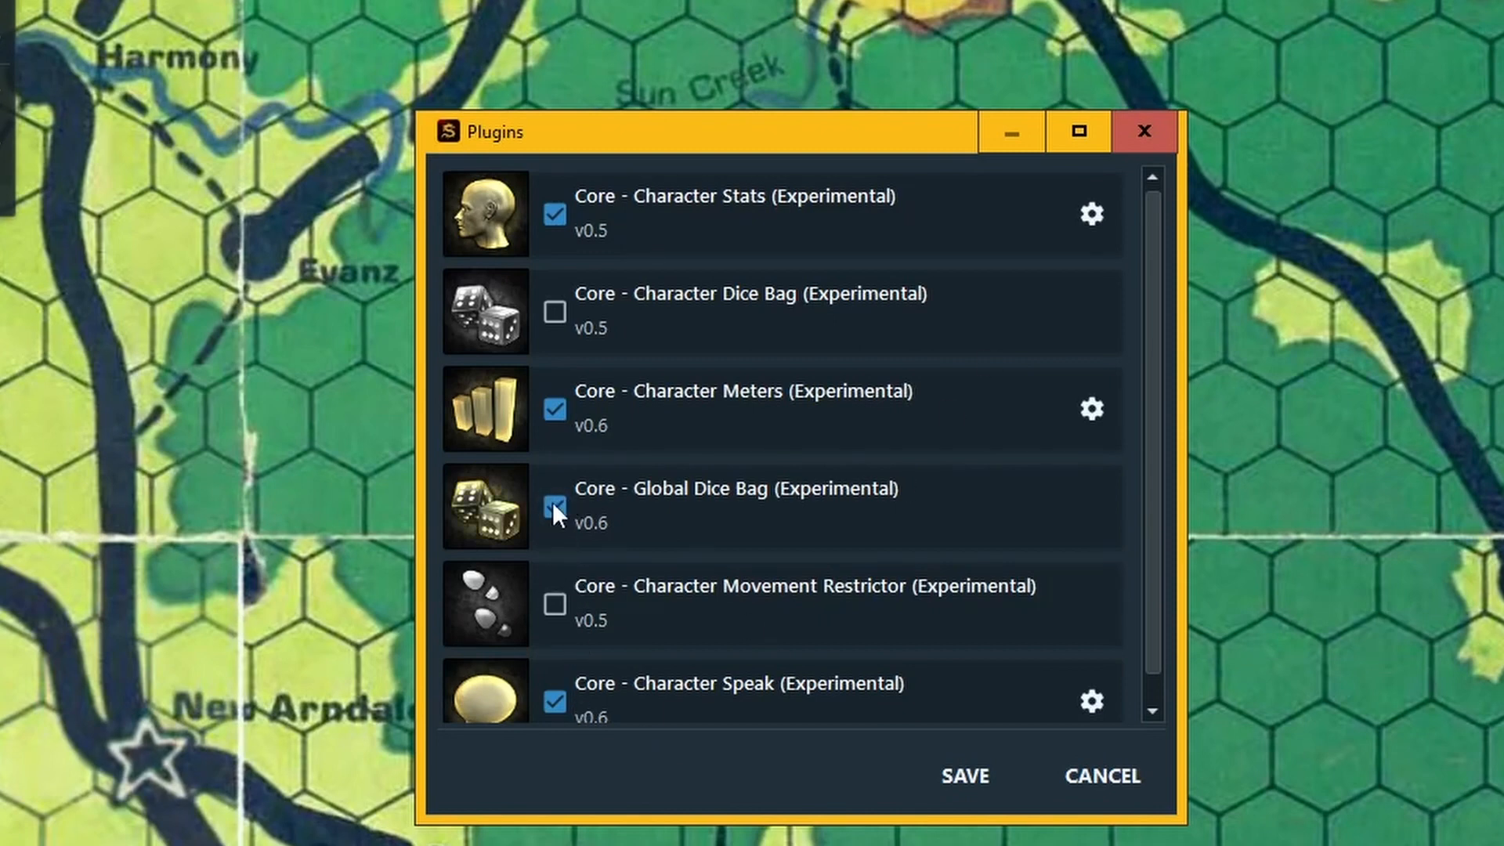
left_click(964, 783)
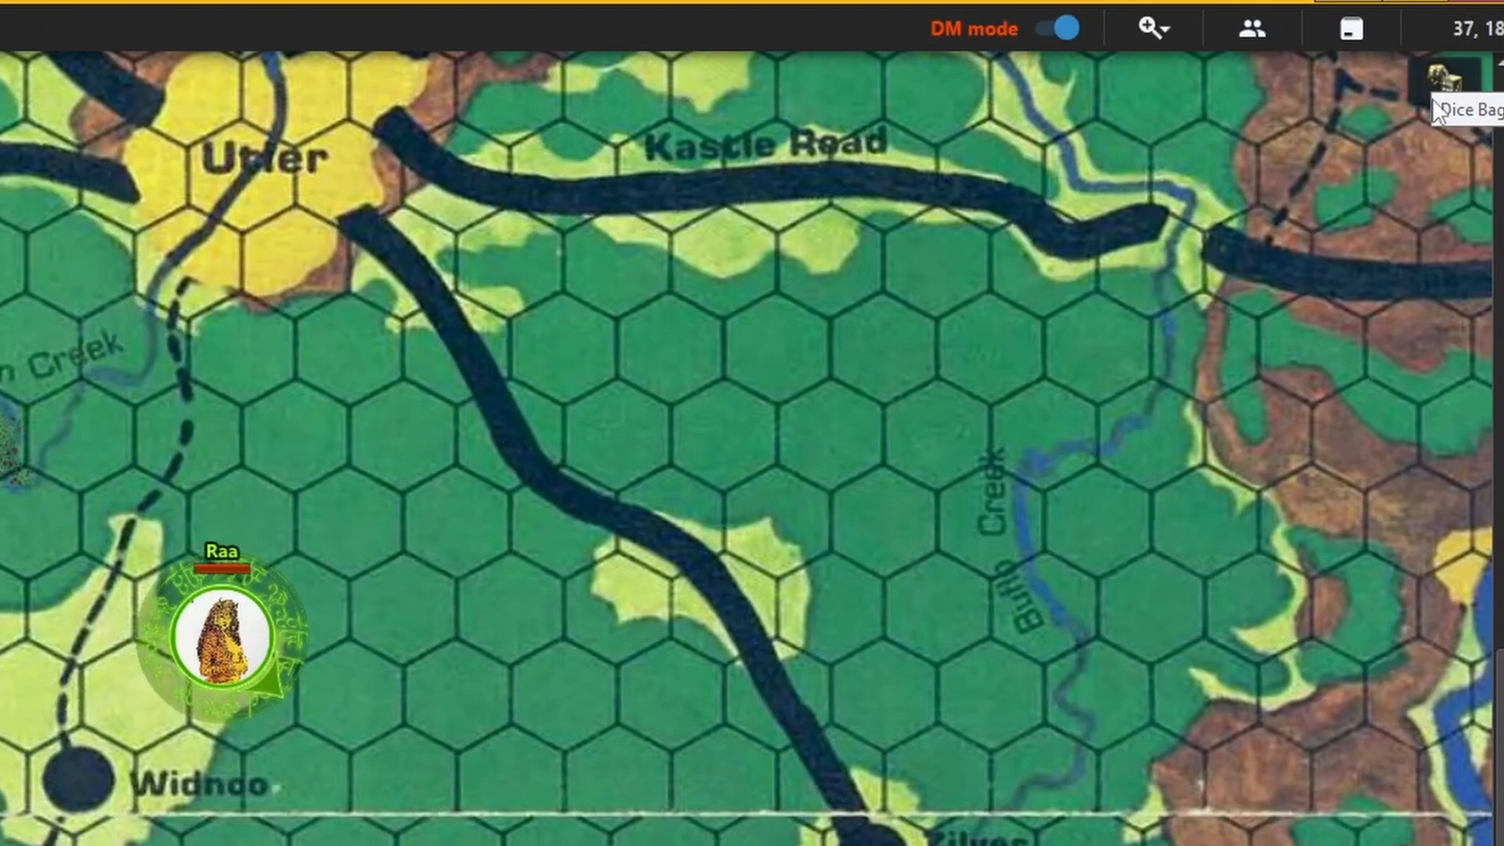
left_click(1425, 88)
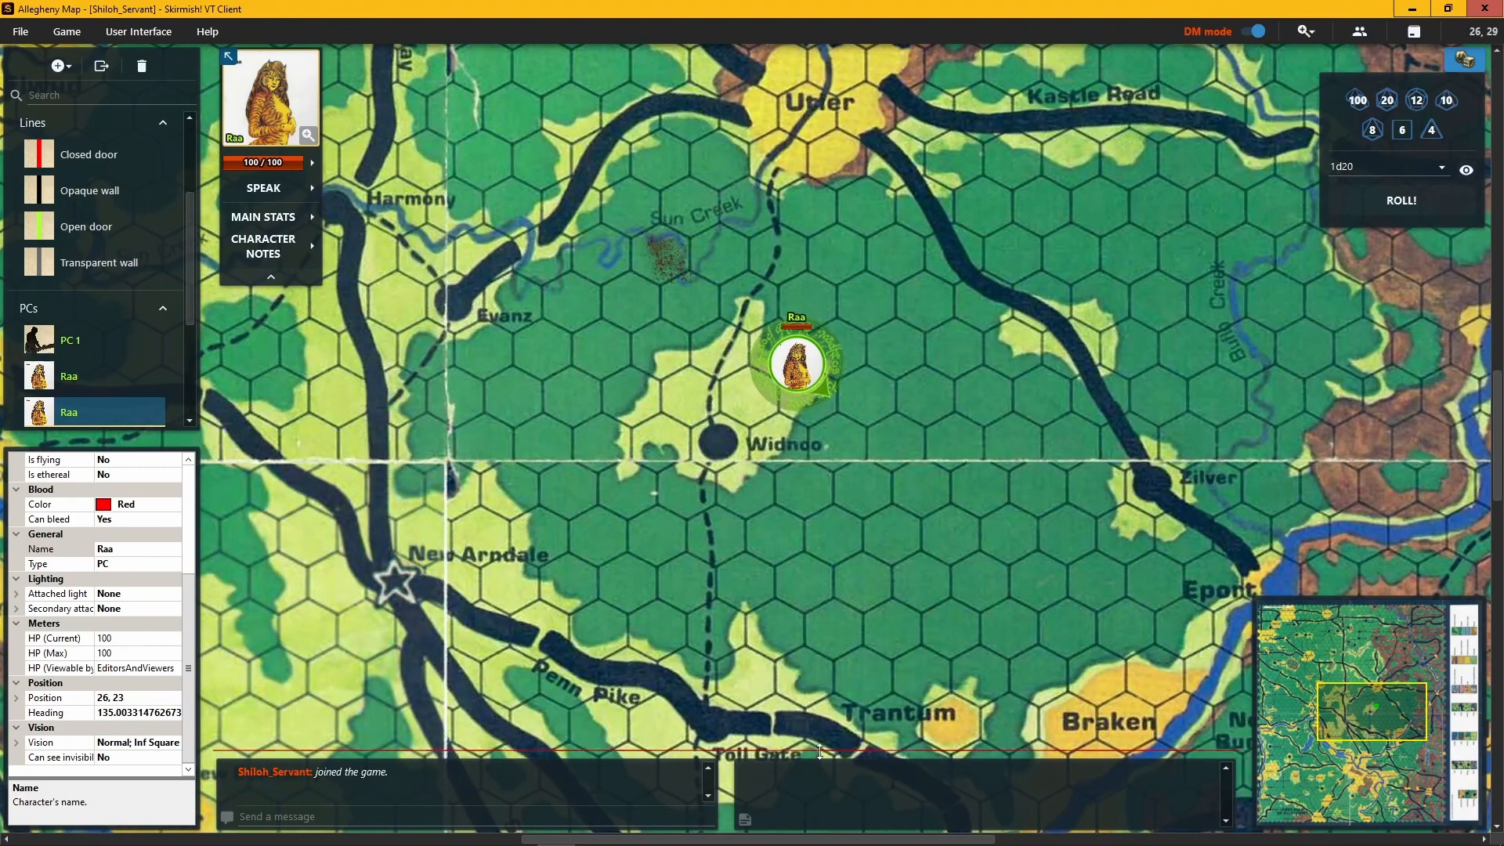
Enlarge the chat and roll log area upward over the map, and roll the formula 11/3 in the dice bag
left_click_drag(820, 752, 836, 524)
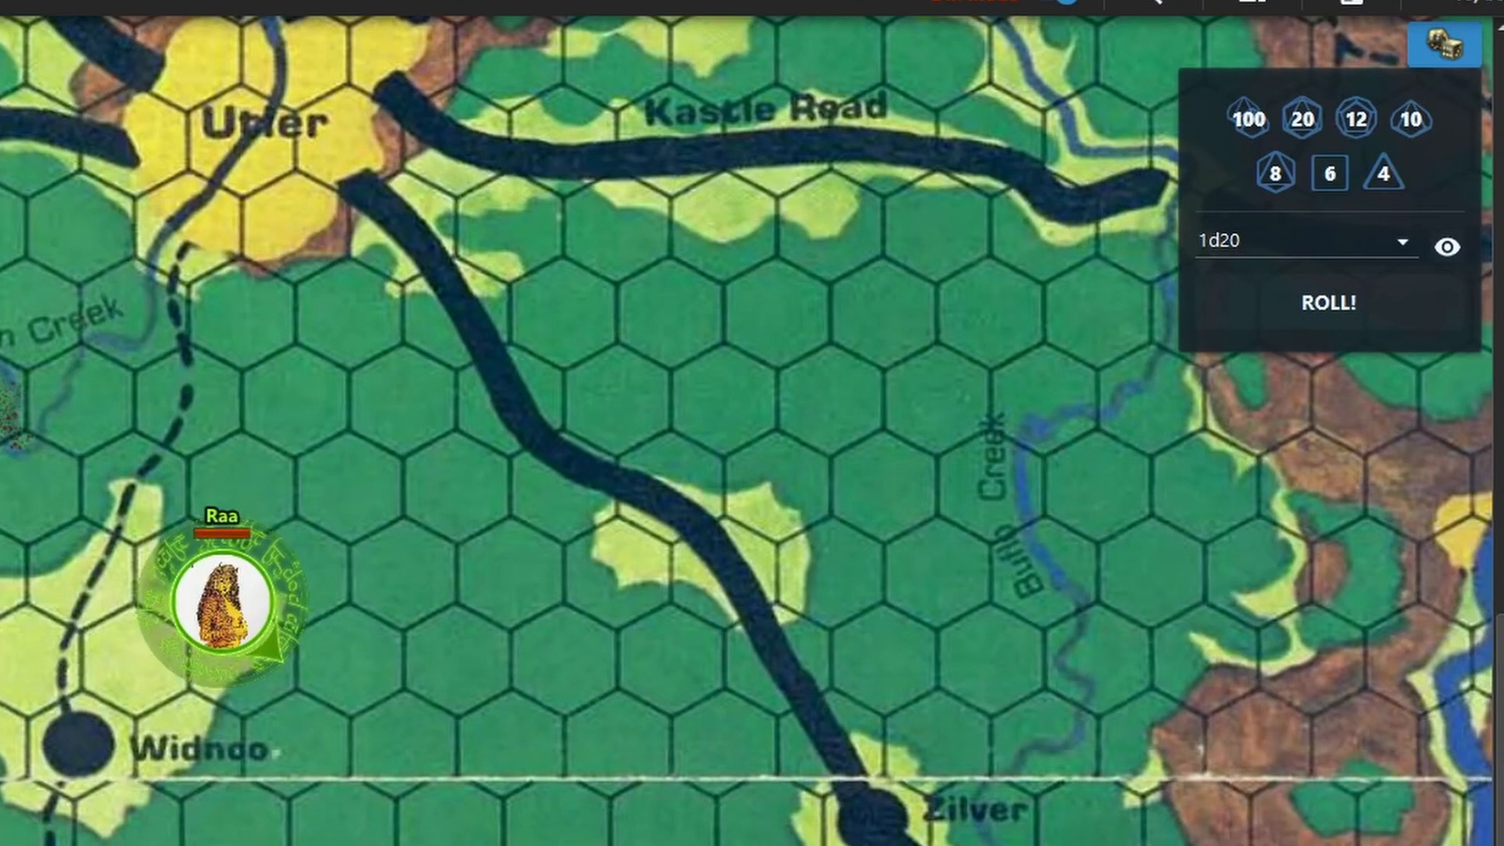
left_click(1281, 241)
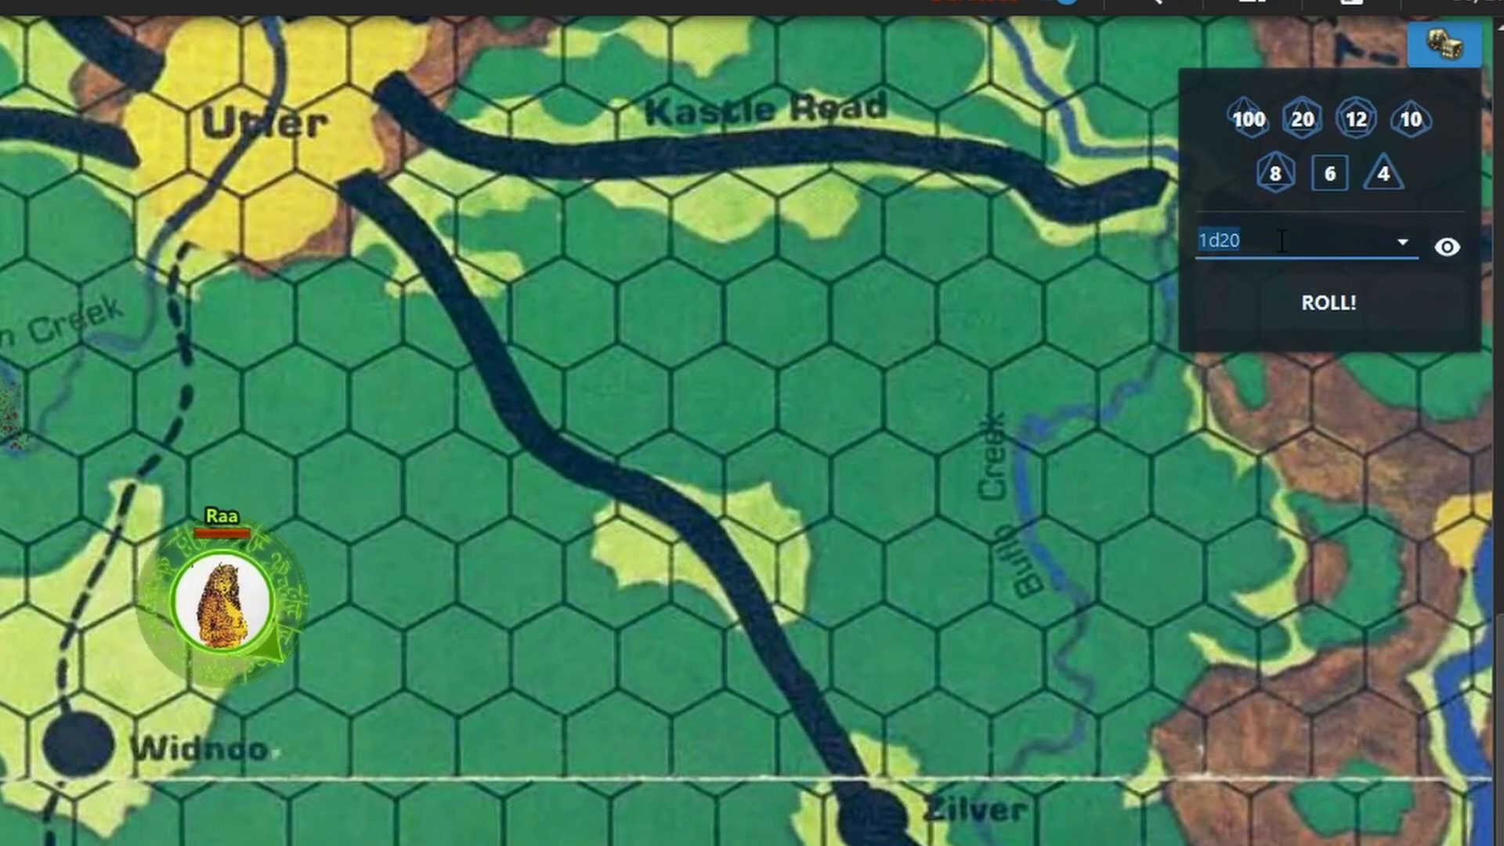
type("11/3")
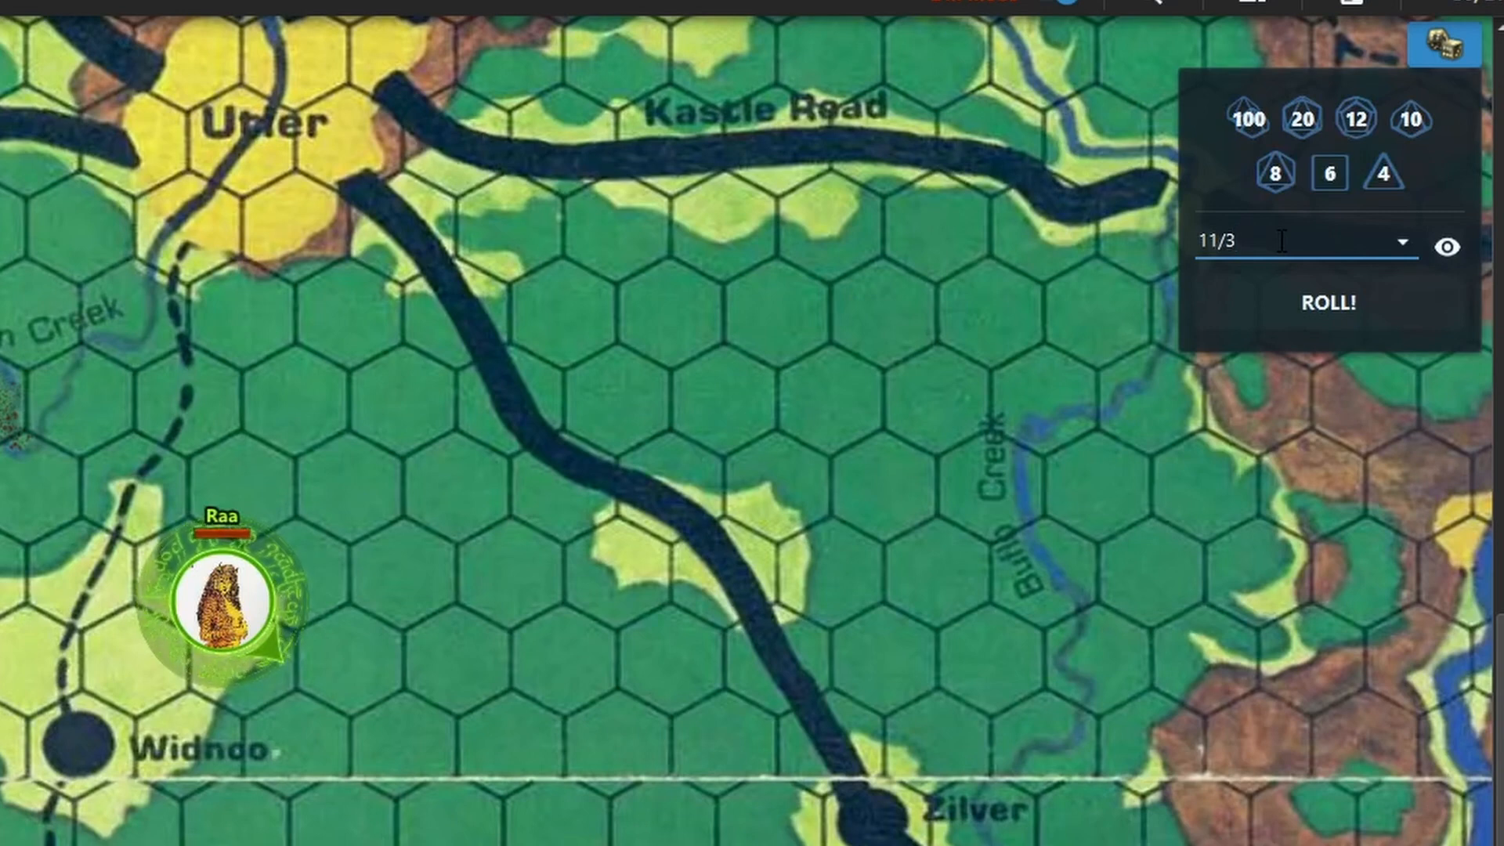
left_click(1285, 313)
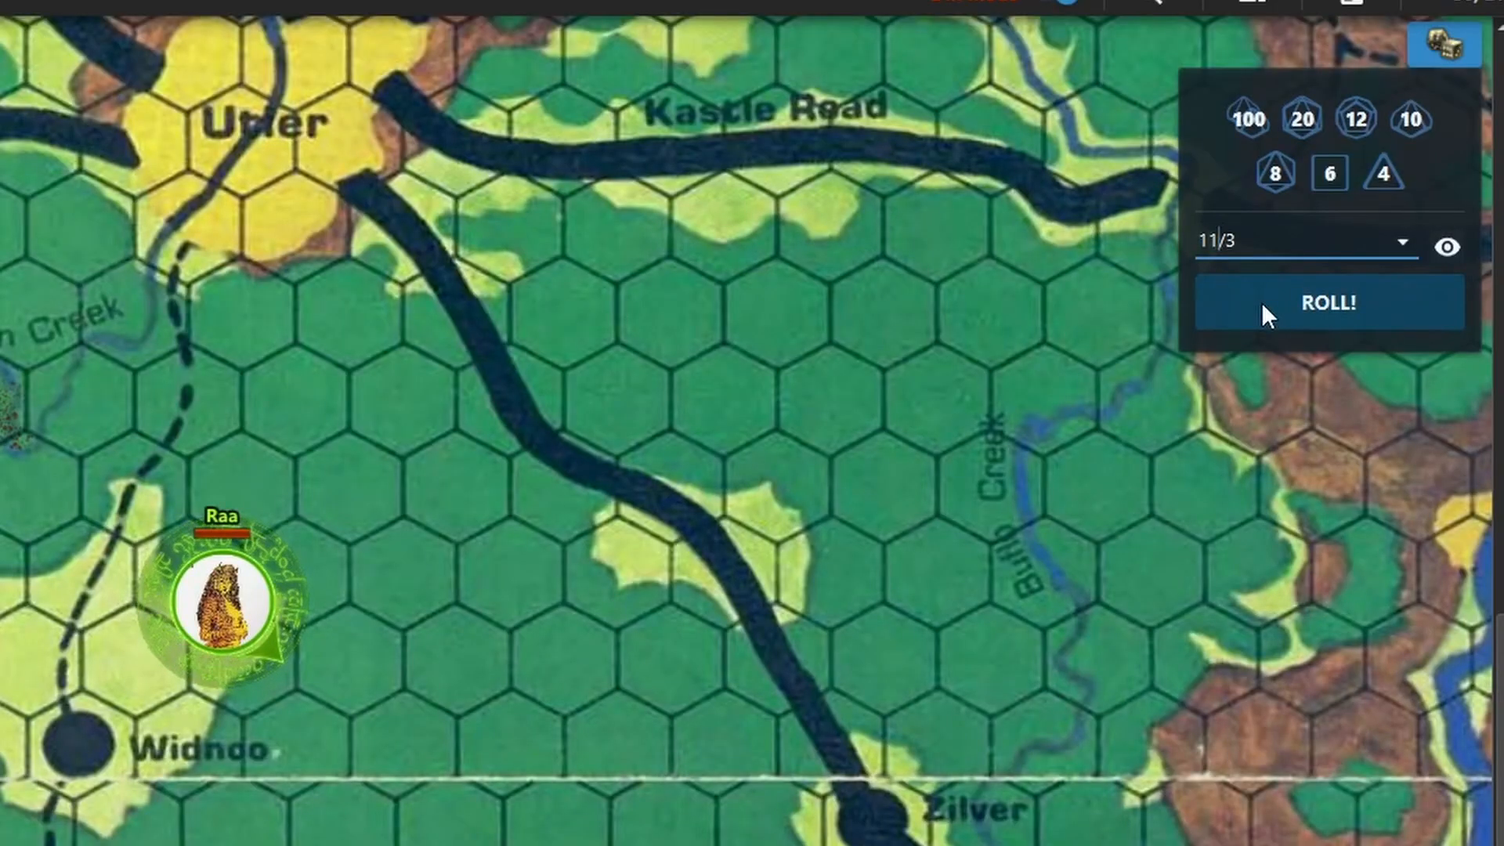
Roll the division with the plus rounding modifier as 11+/3, and with the tilde modifier as 11~/3
type("+")
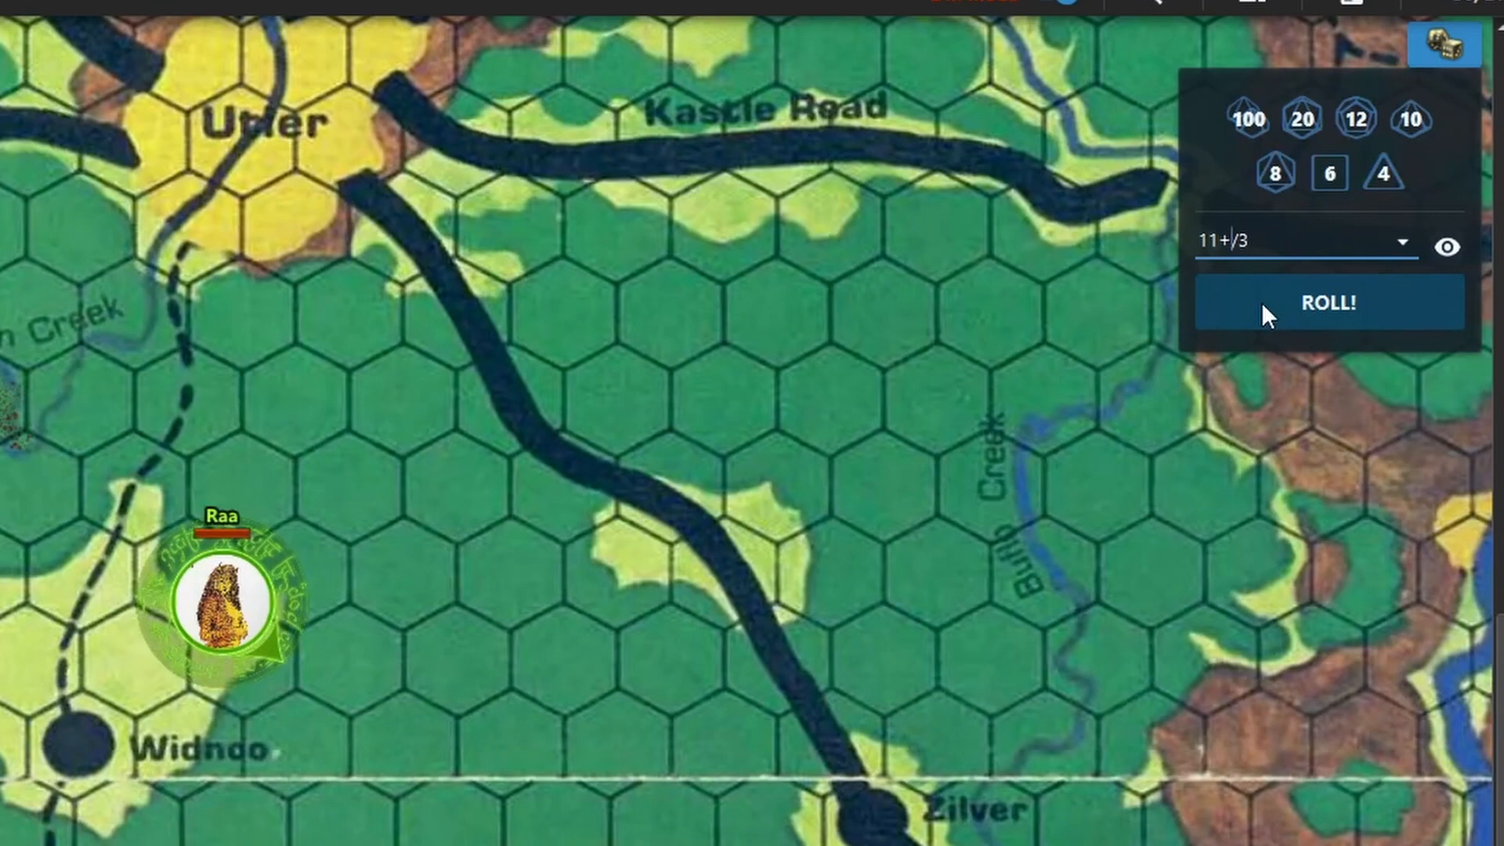
left_click(1261, 303)
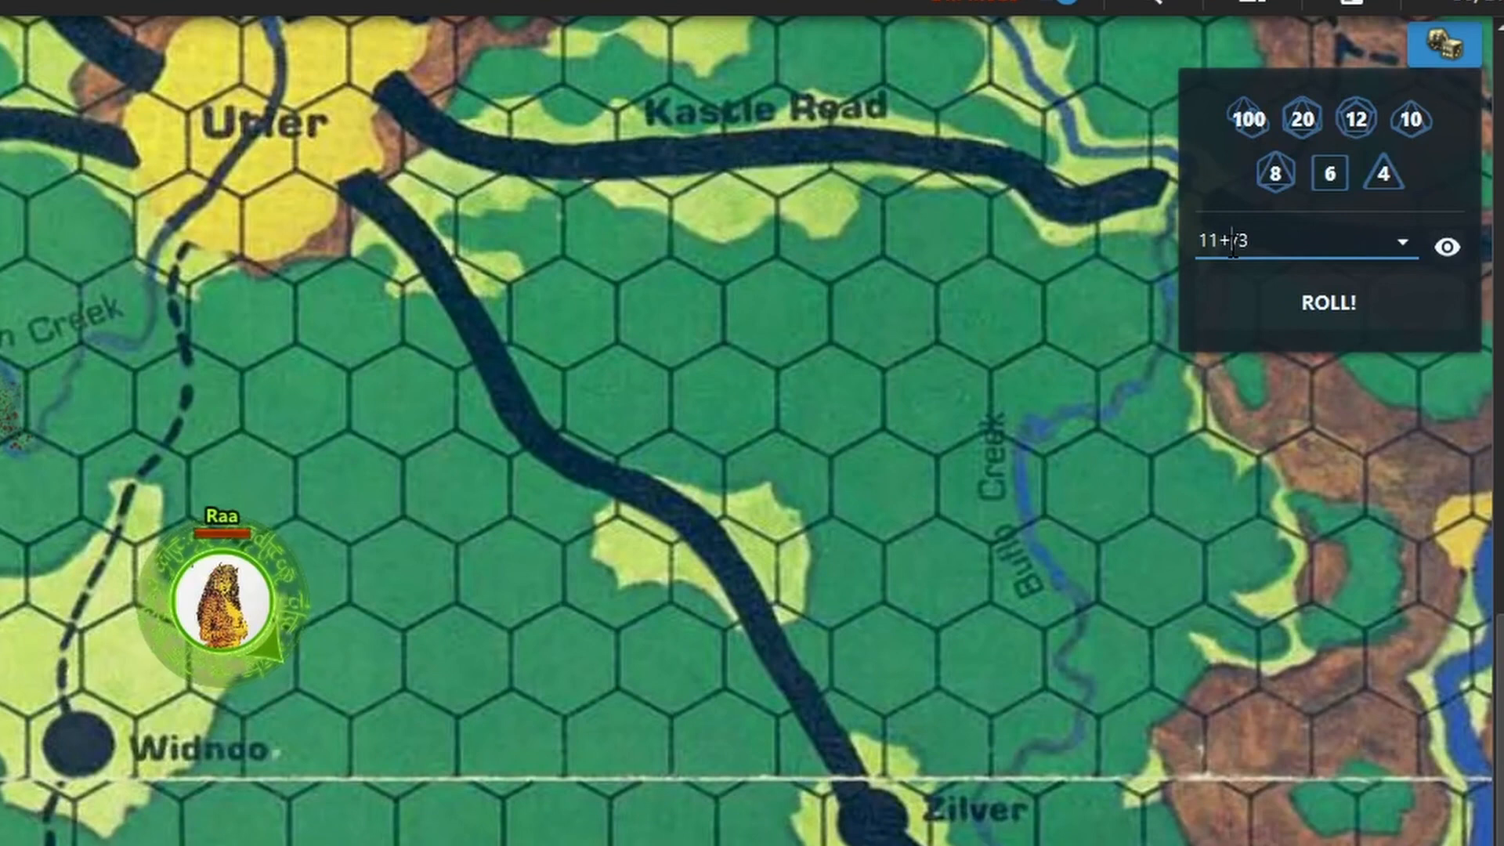
key("BackSpace")
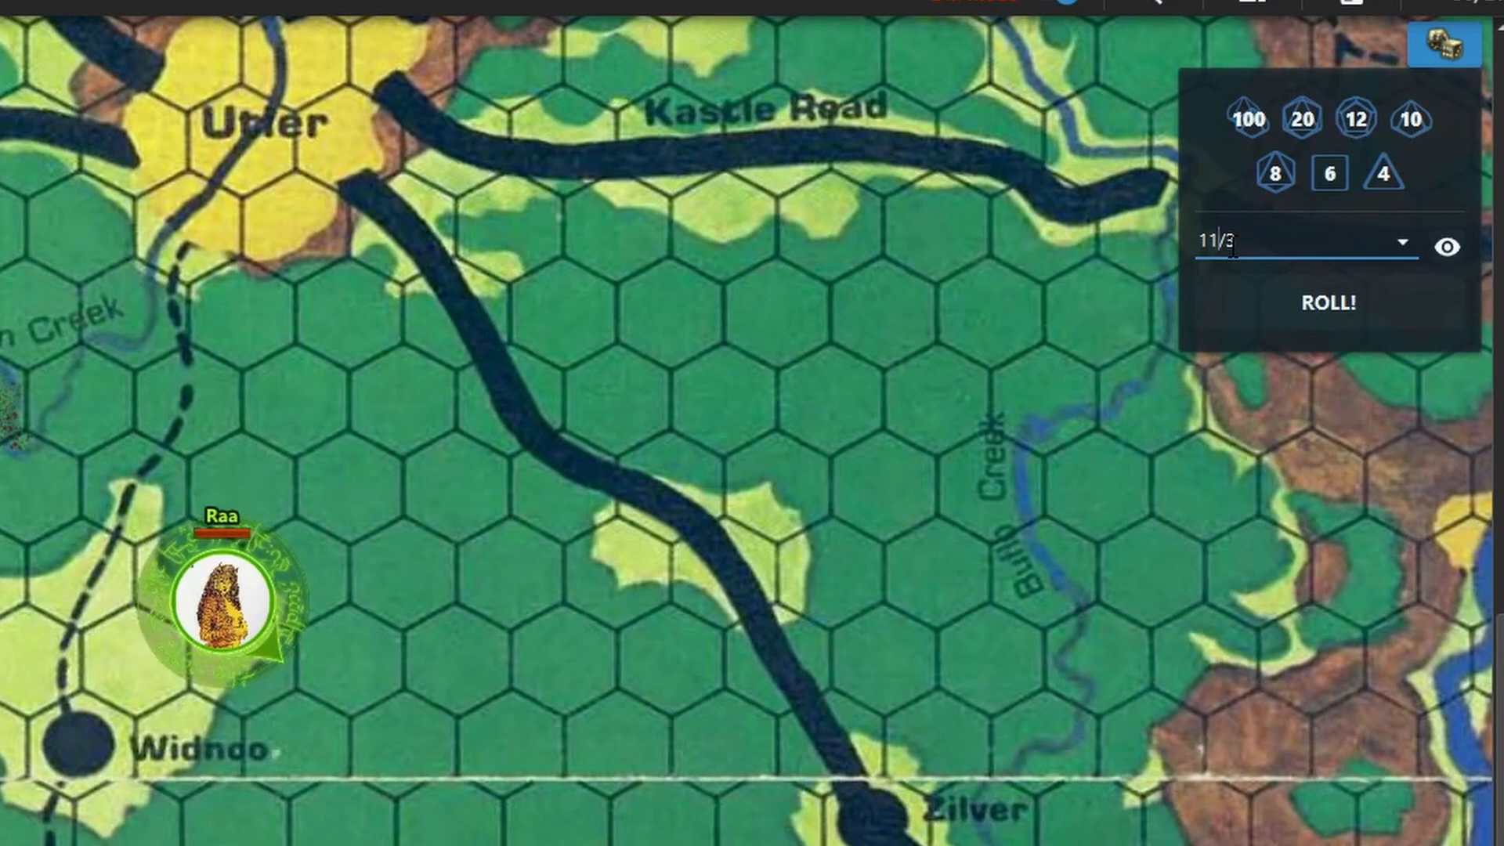
type("~")
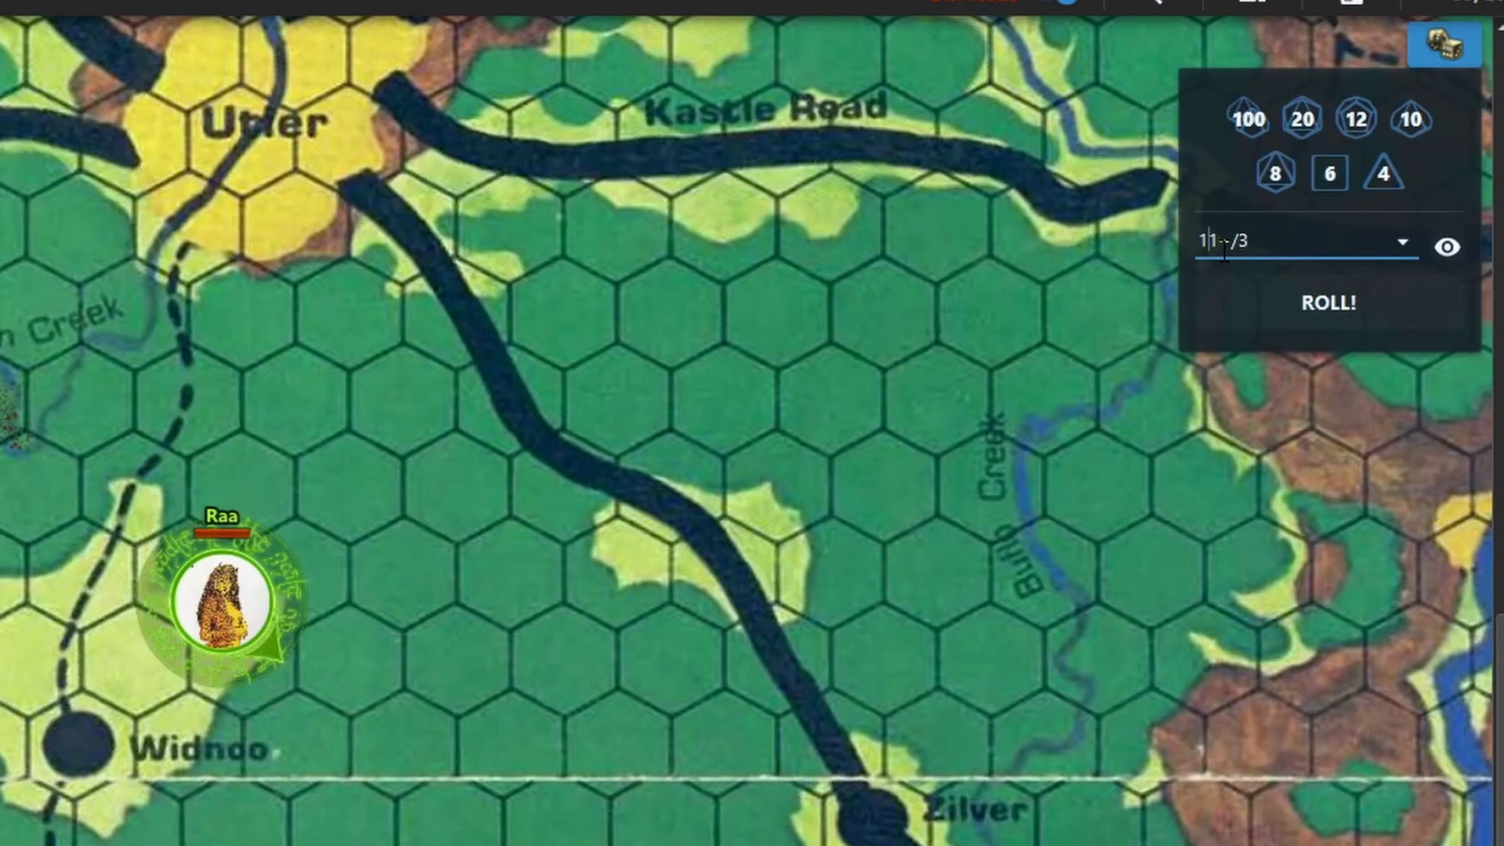
Change the dividend in the dice formula to make it 10~/3, and roll it
key("Delete")
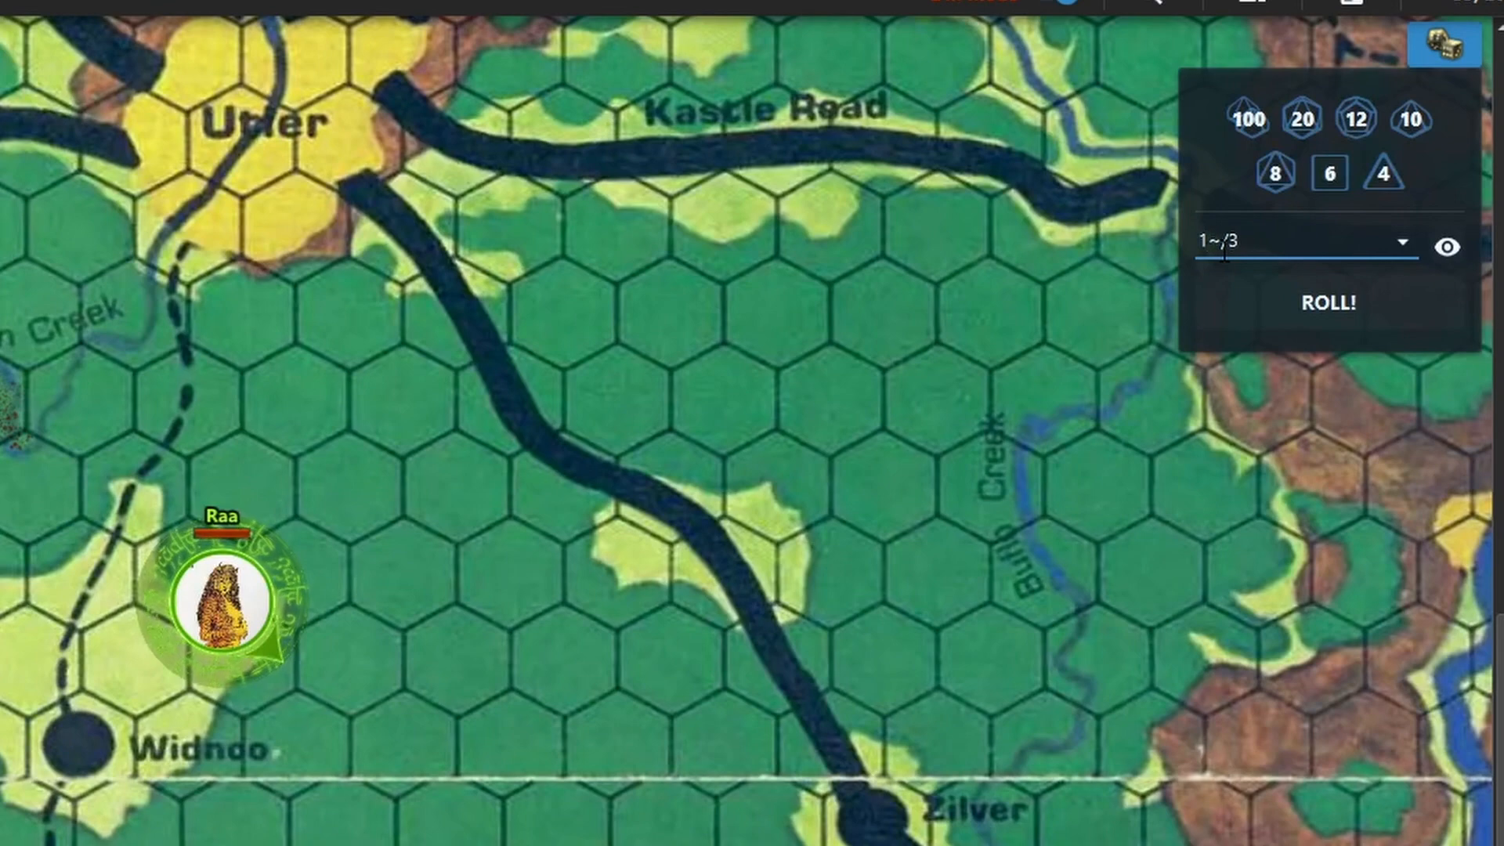
type("0")
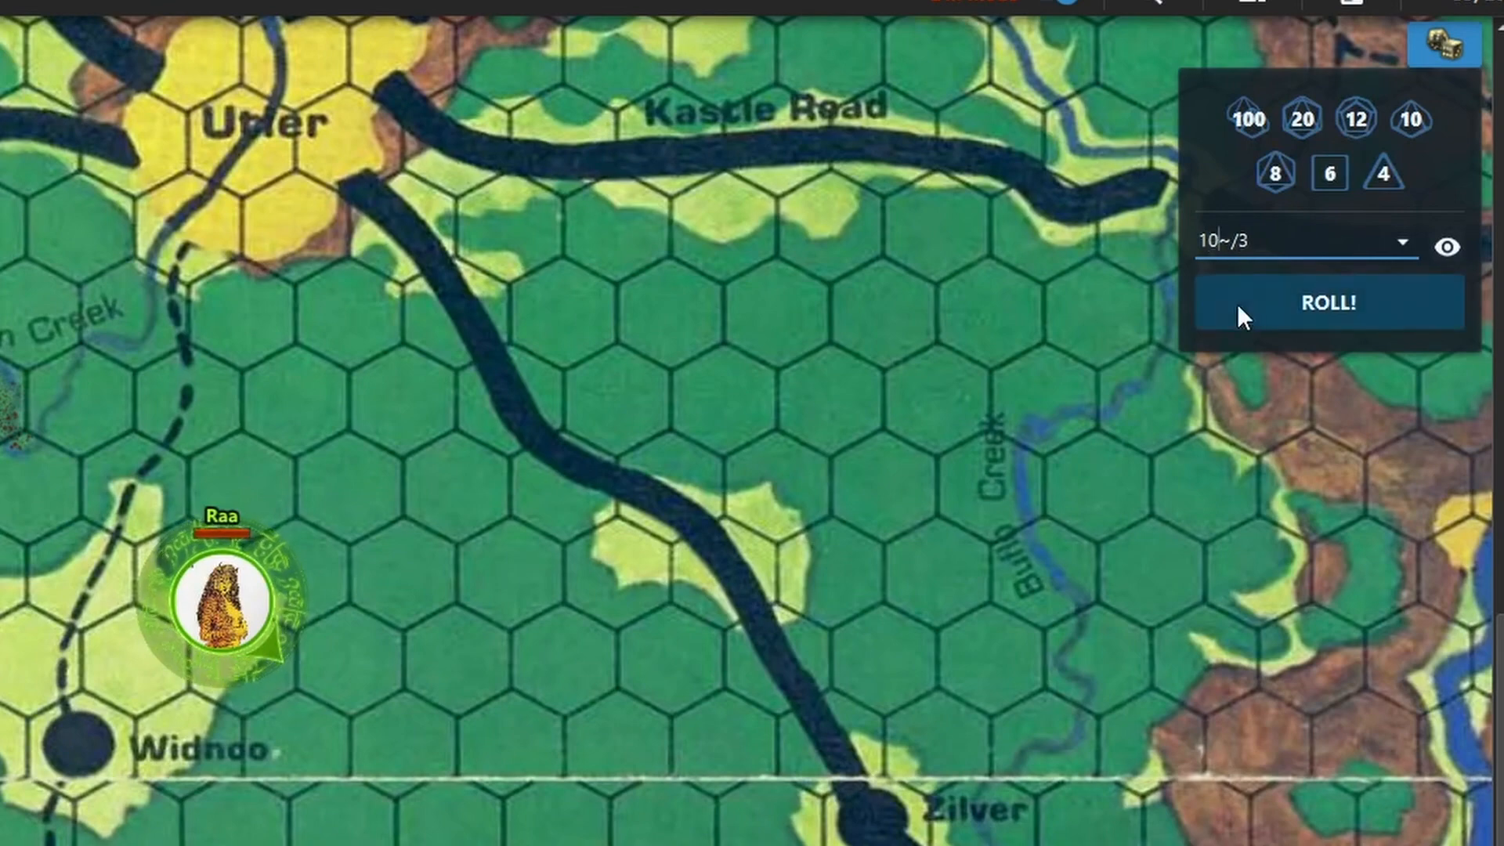
left_click(1237, 303)
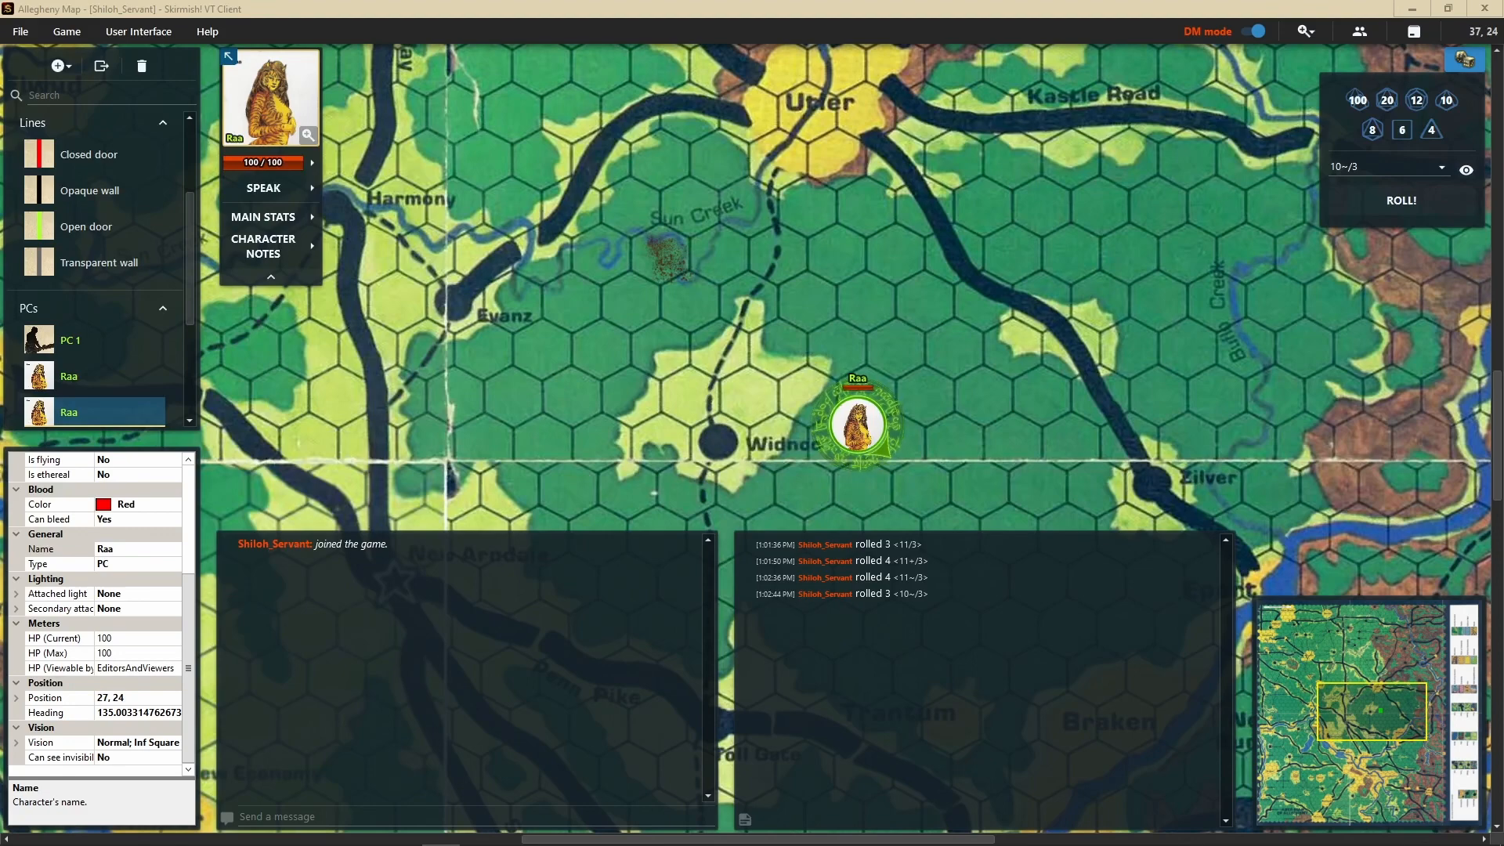
Replace the dice formula with 4d6{dl1} to drop the lowest die, and roll it
left_click(1355, 166)
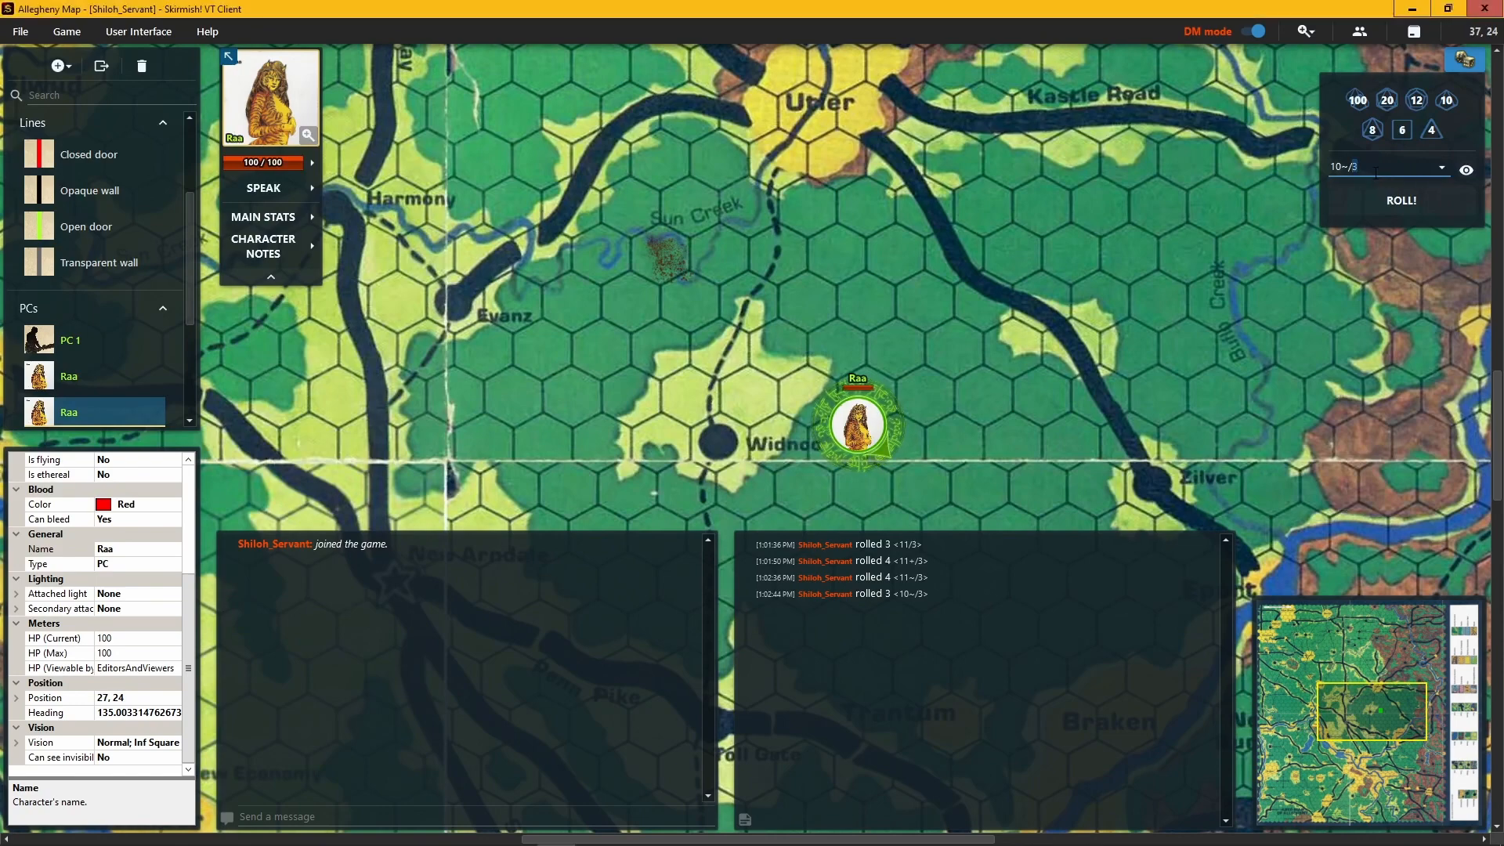
key("ctrl+a")
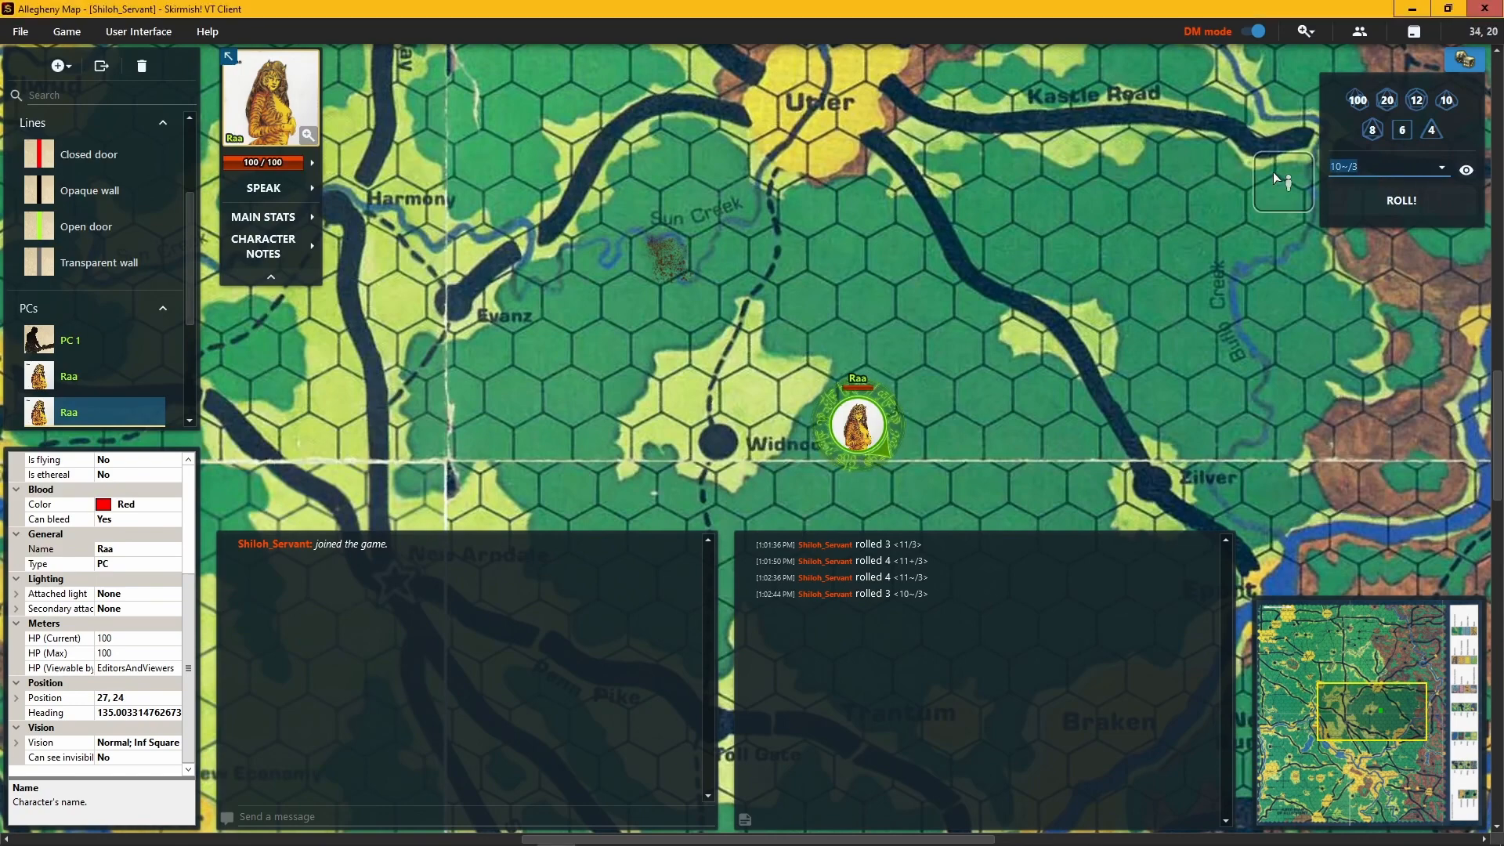
type("4d")
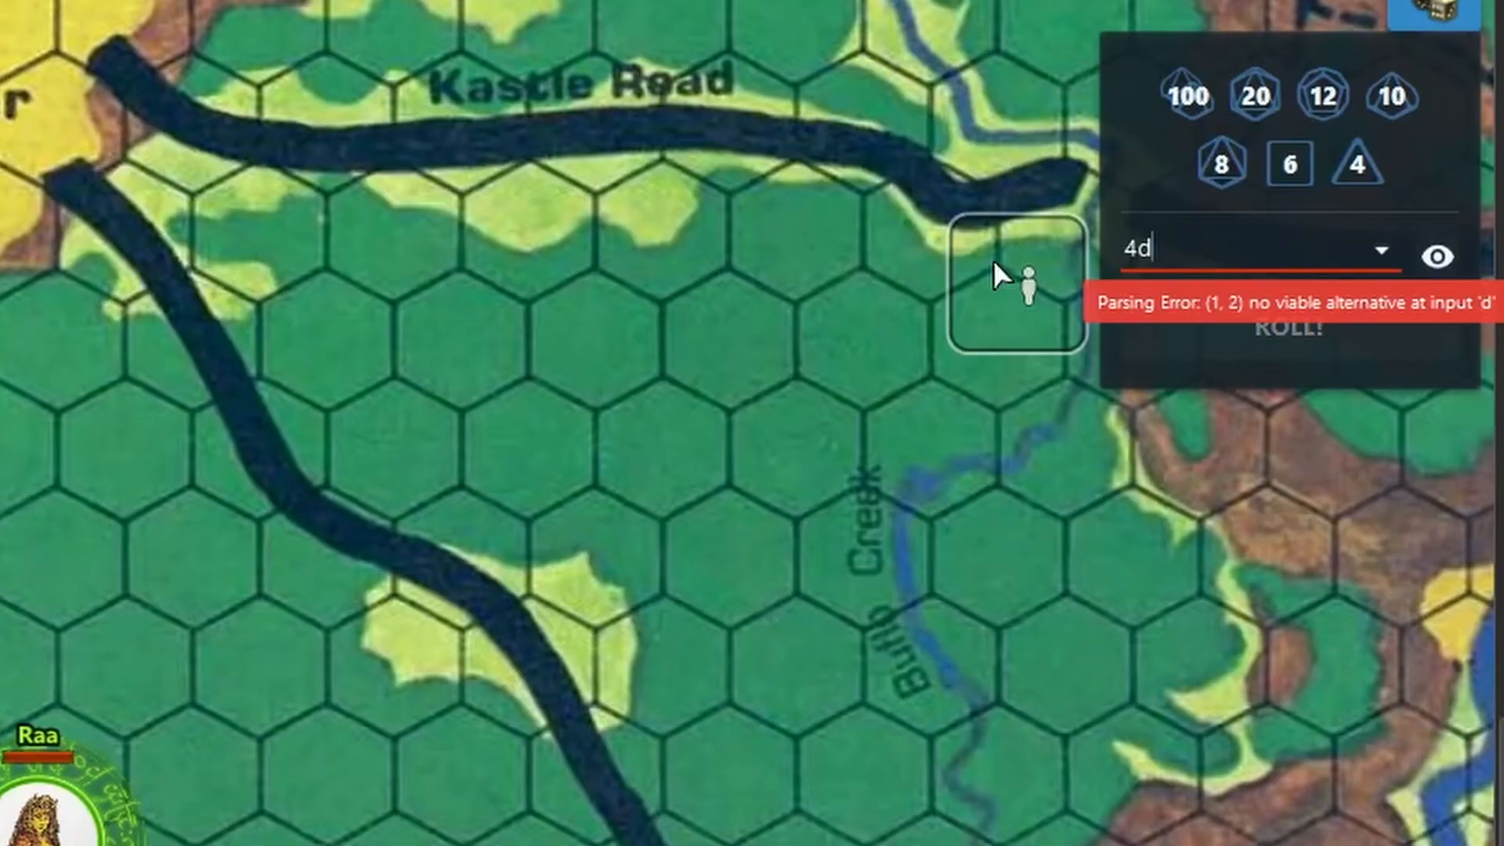
type("6")
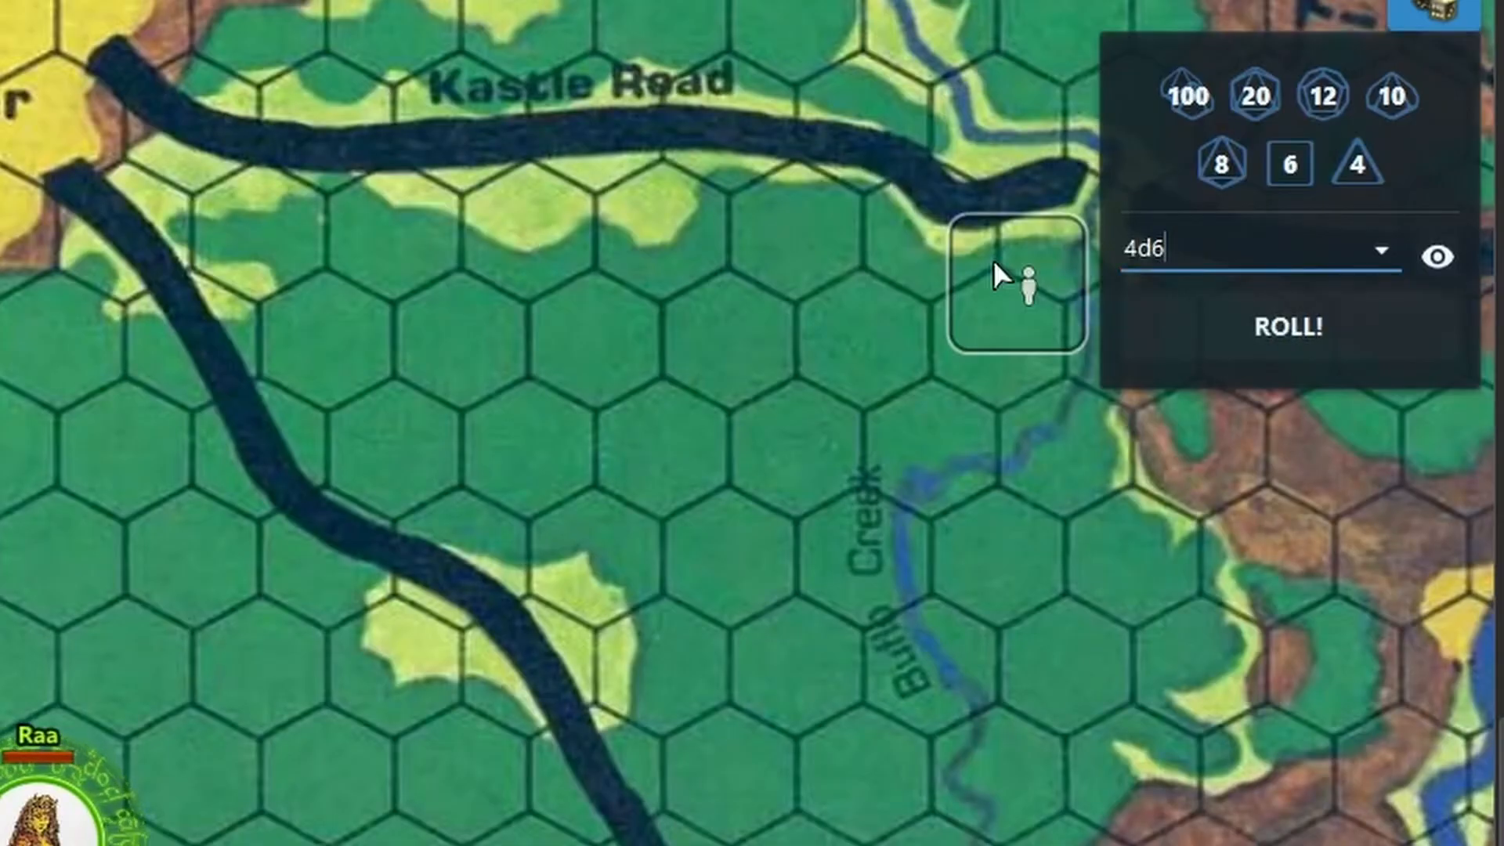
type("{")
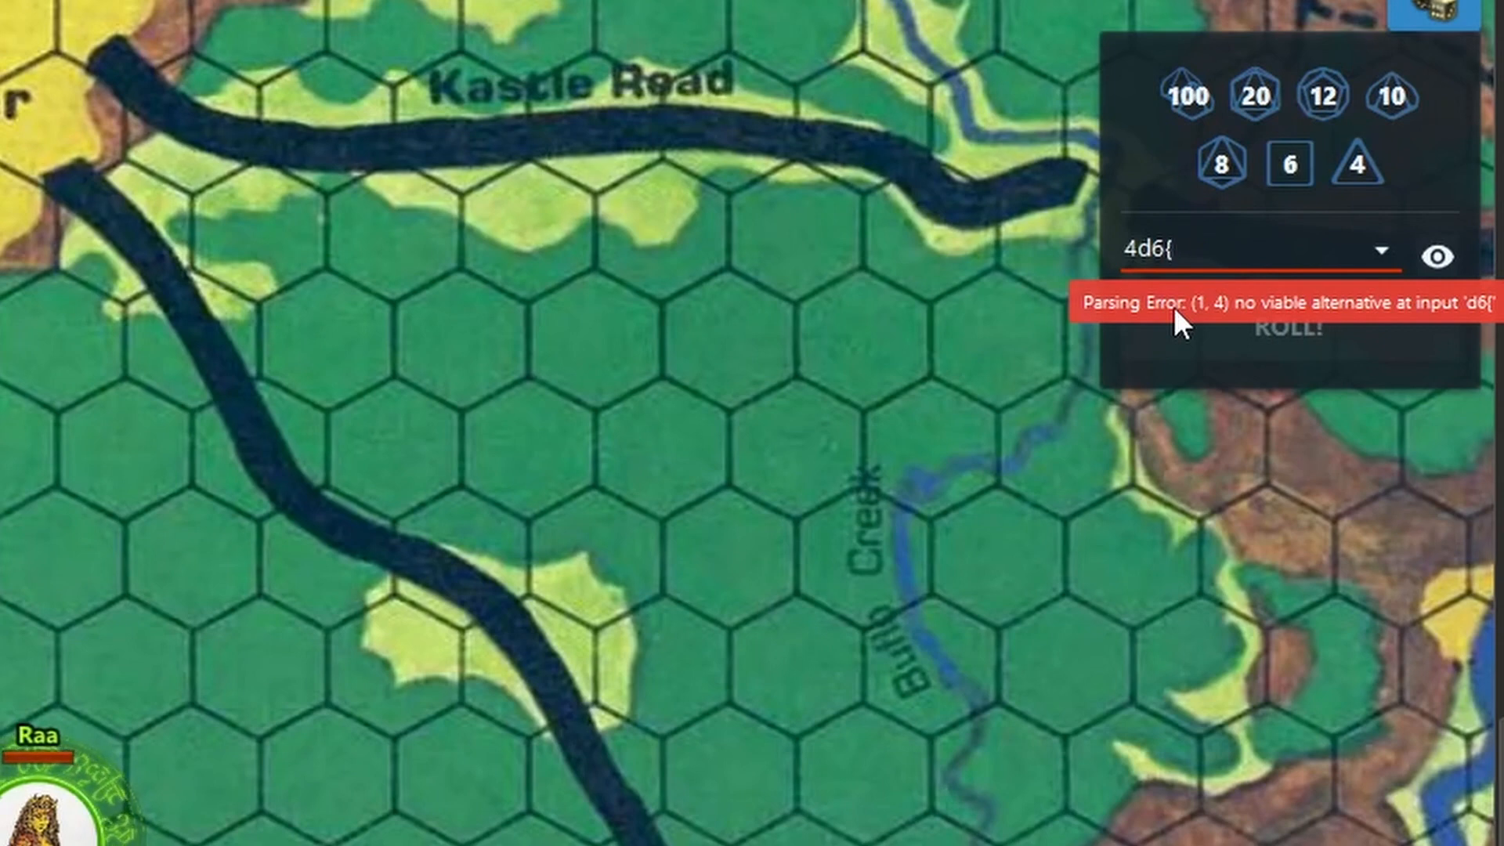
type("d")
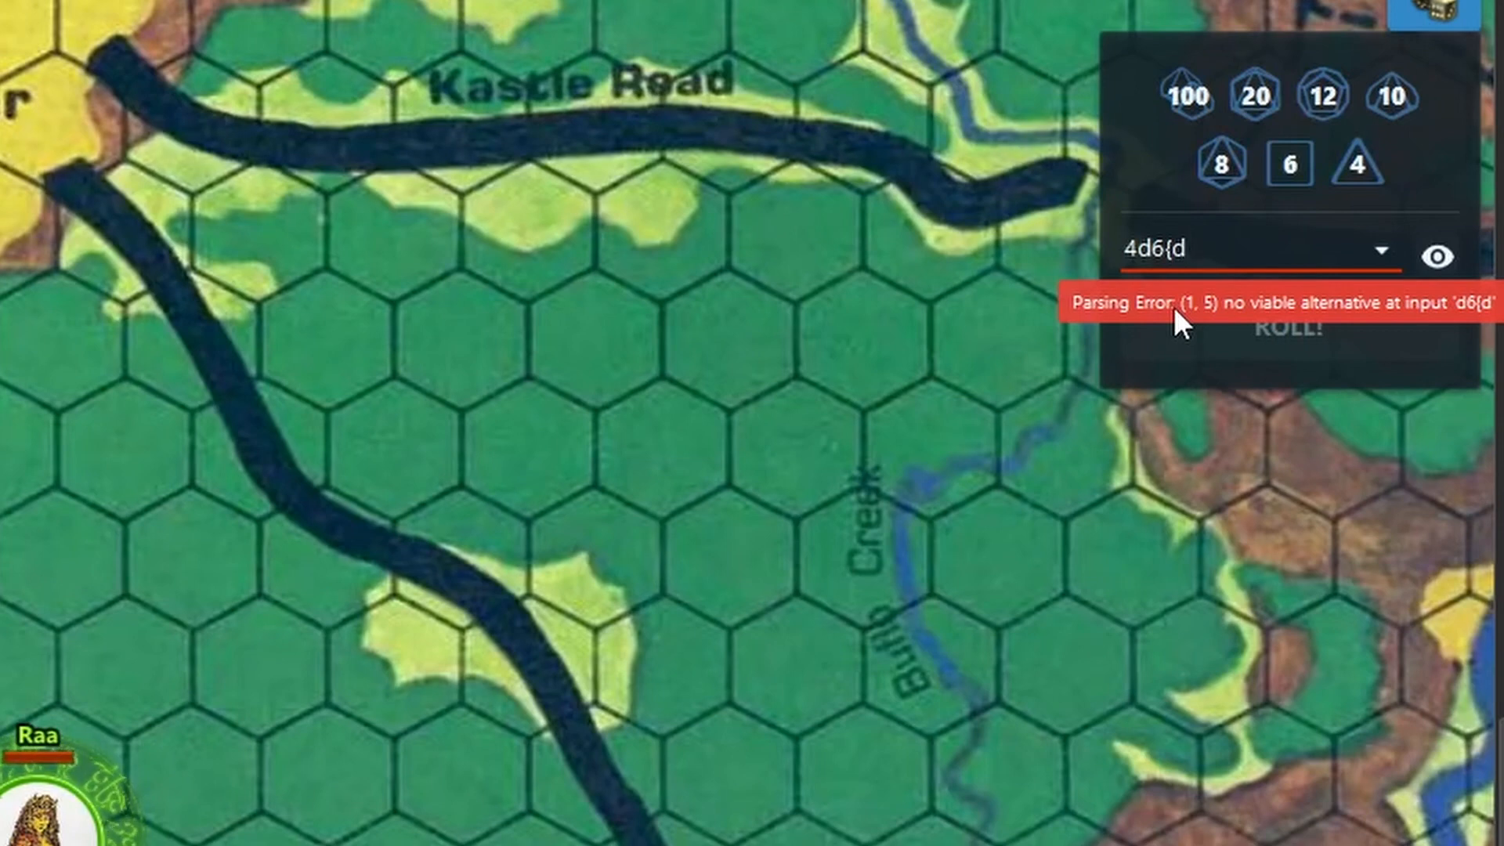
type("l")
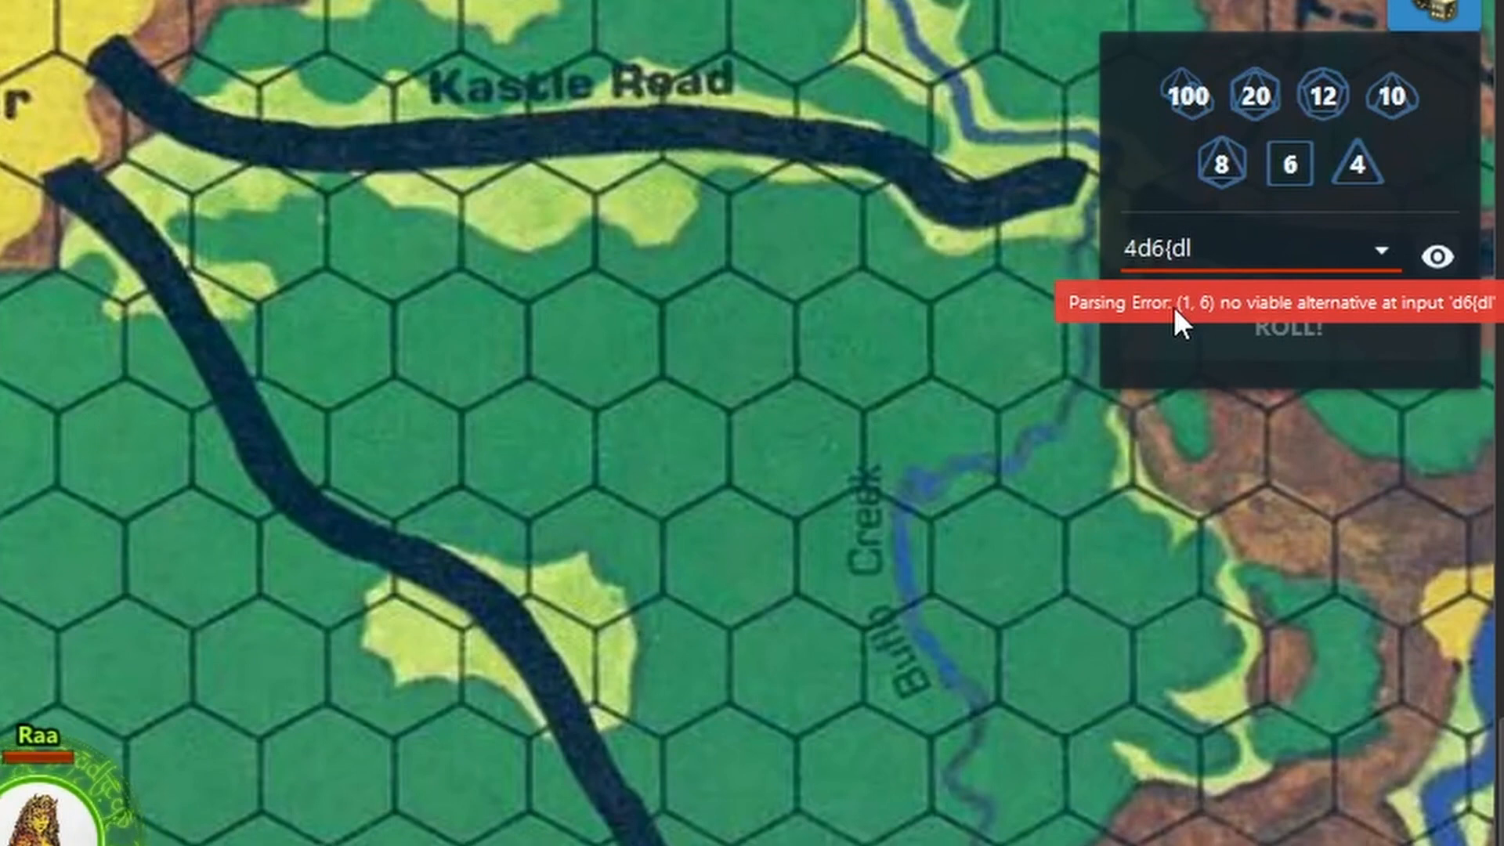
type("1")
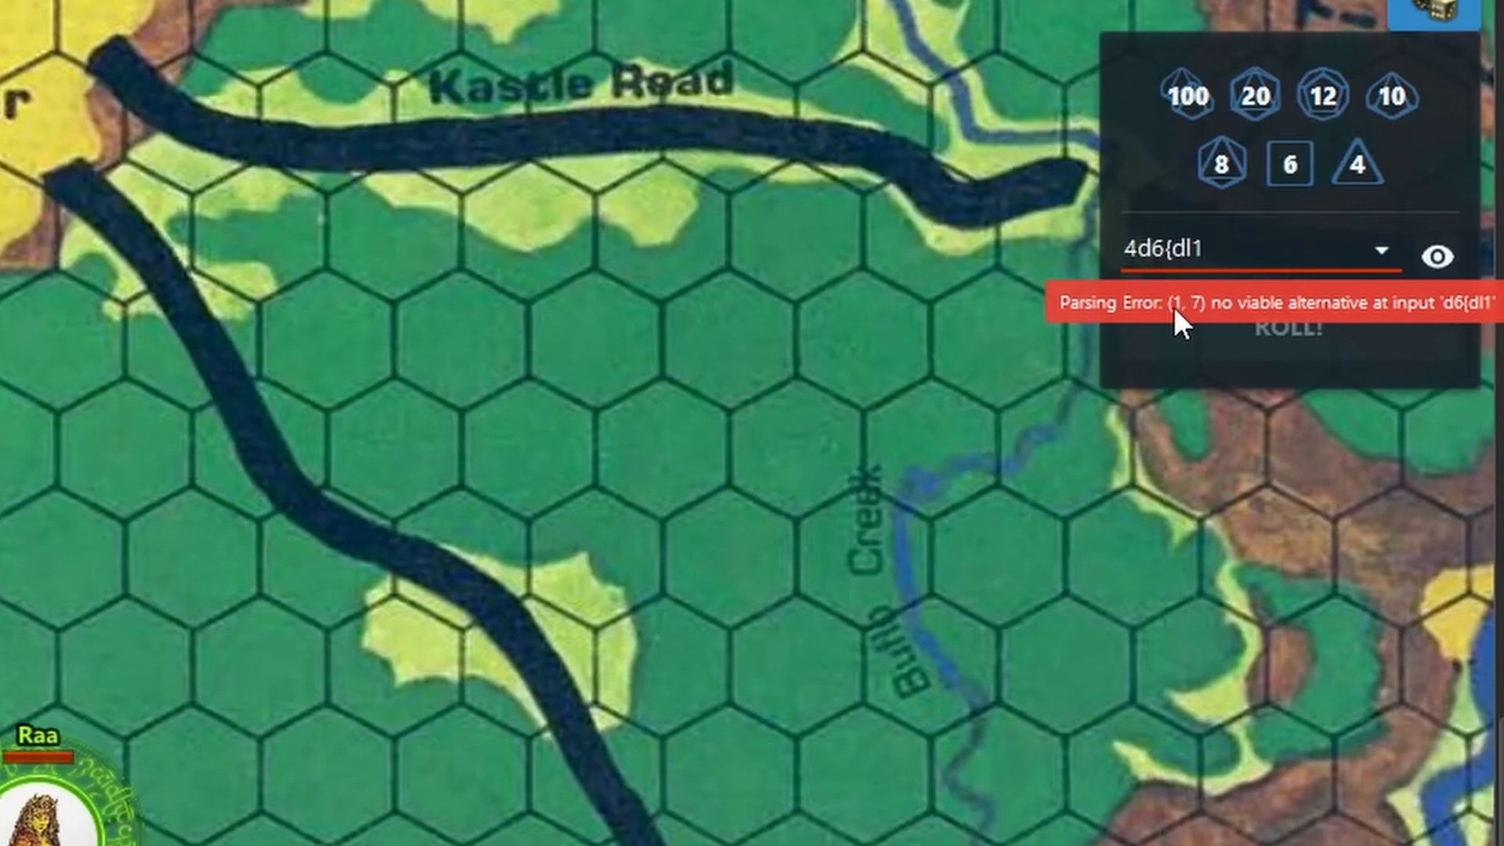
type("}")
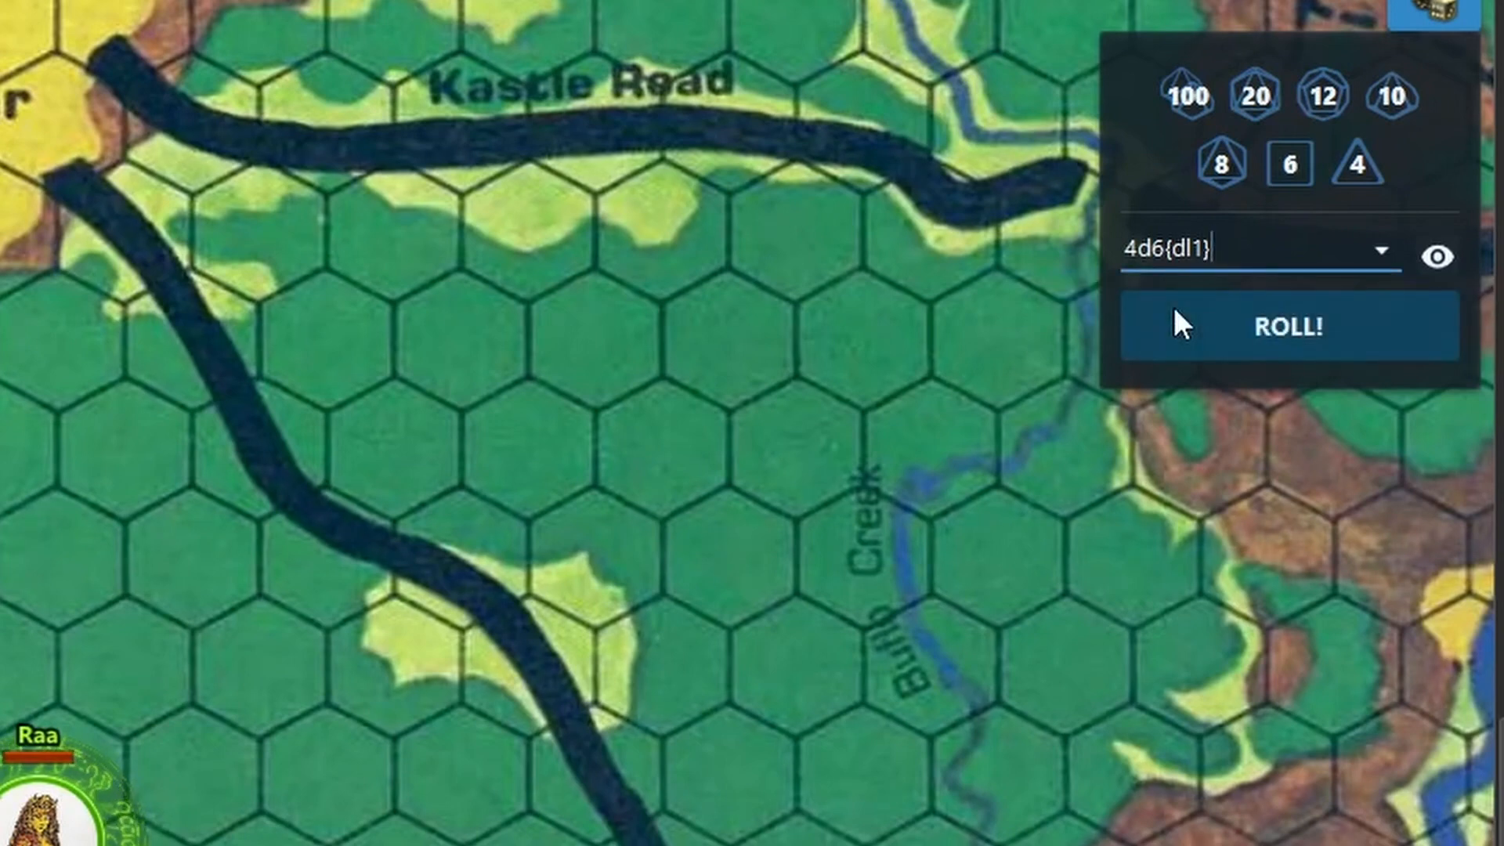
left_click(1175, 309)
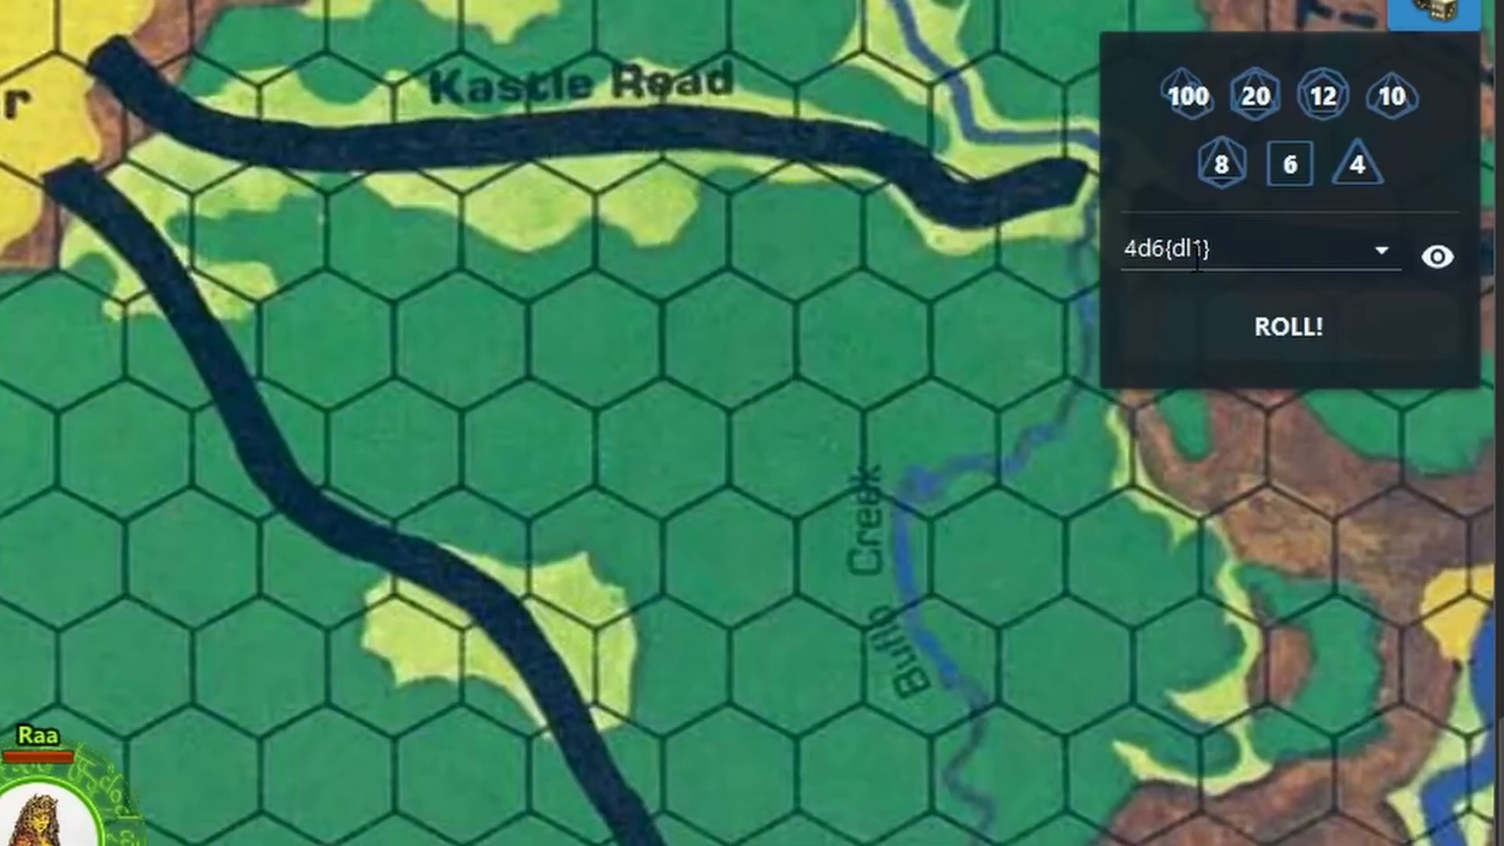
Change the modifier to drop the highest die, making the formula 4d6{dh1}, and roll it
left_click(1196, 258)
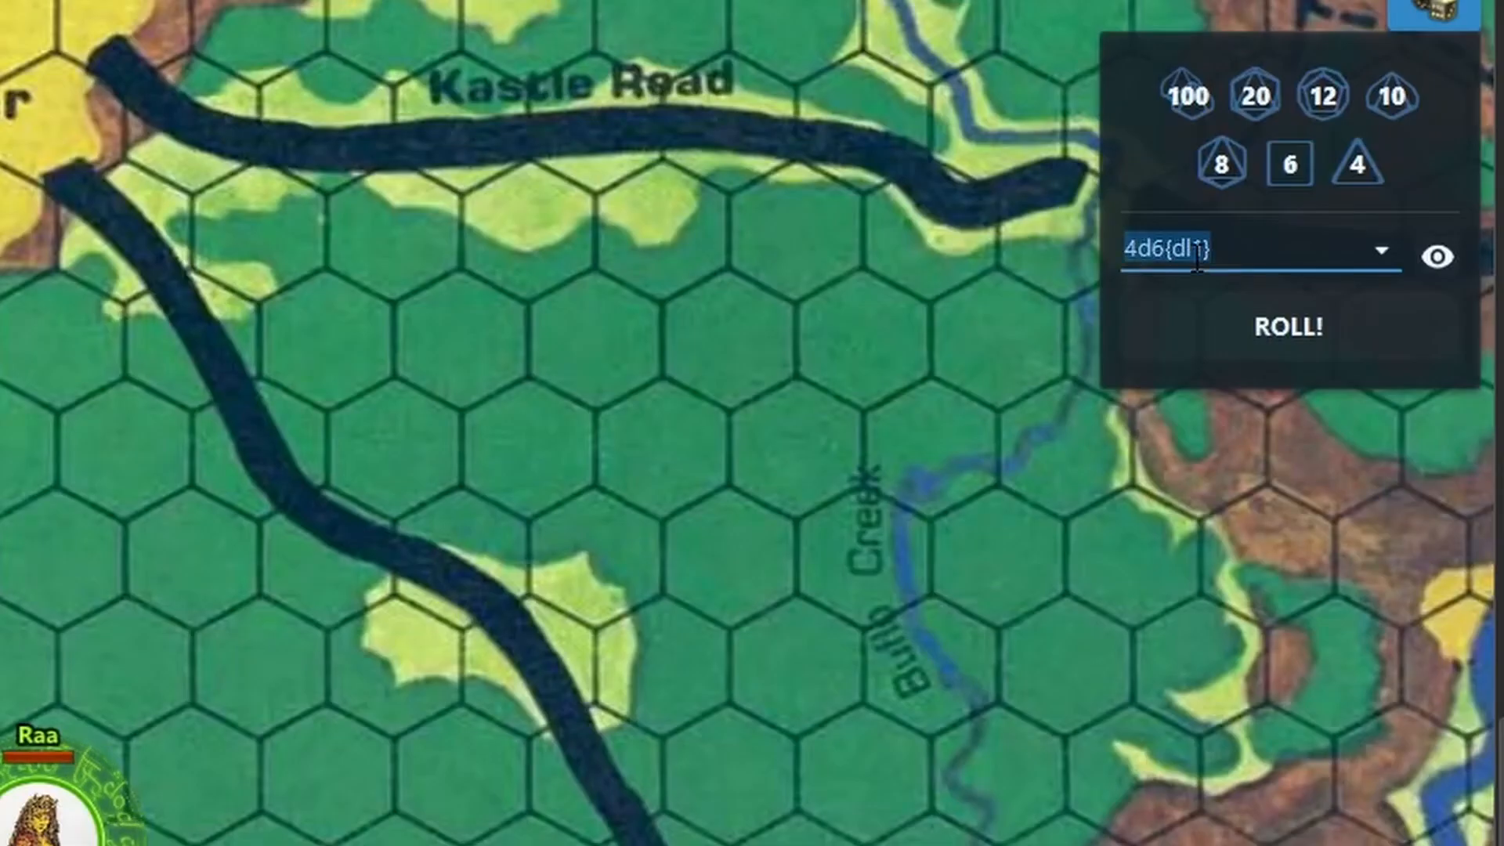
left_click(1192, 251)
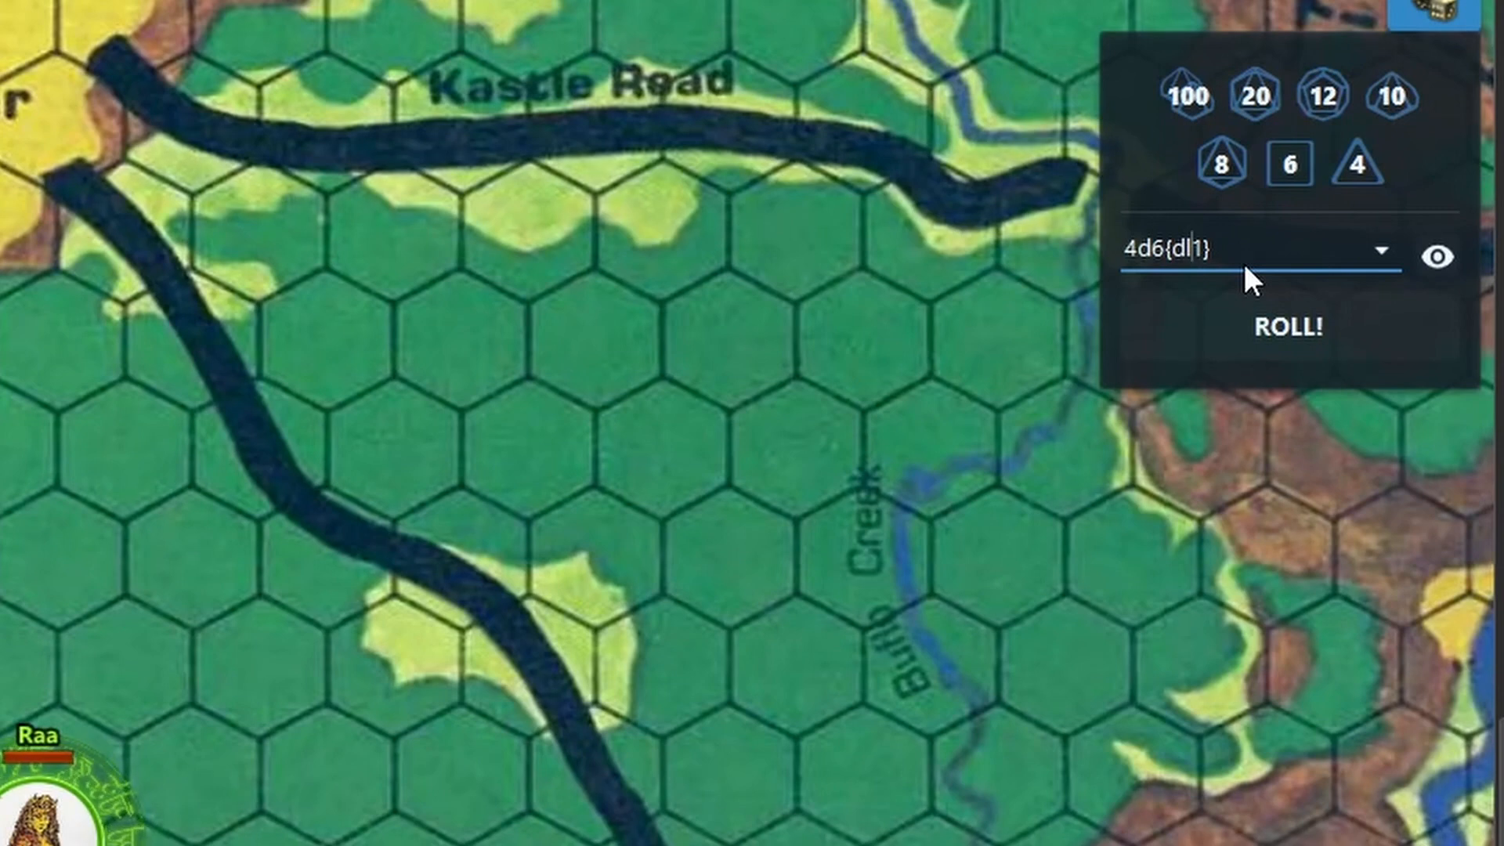
key("BackSpace")
type("h")
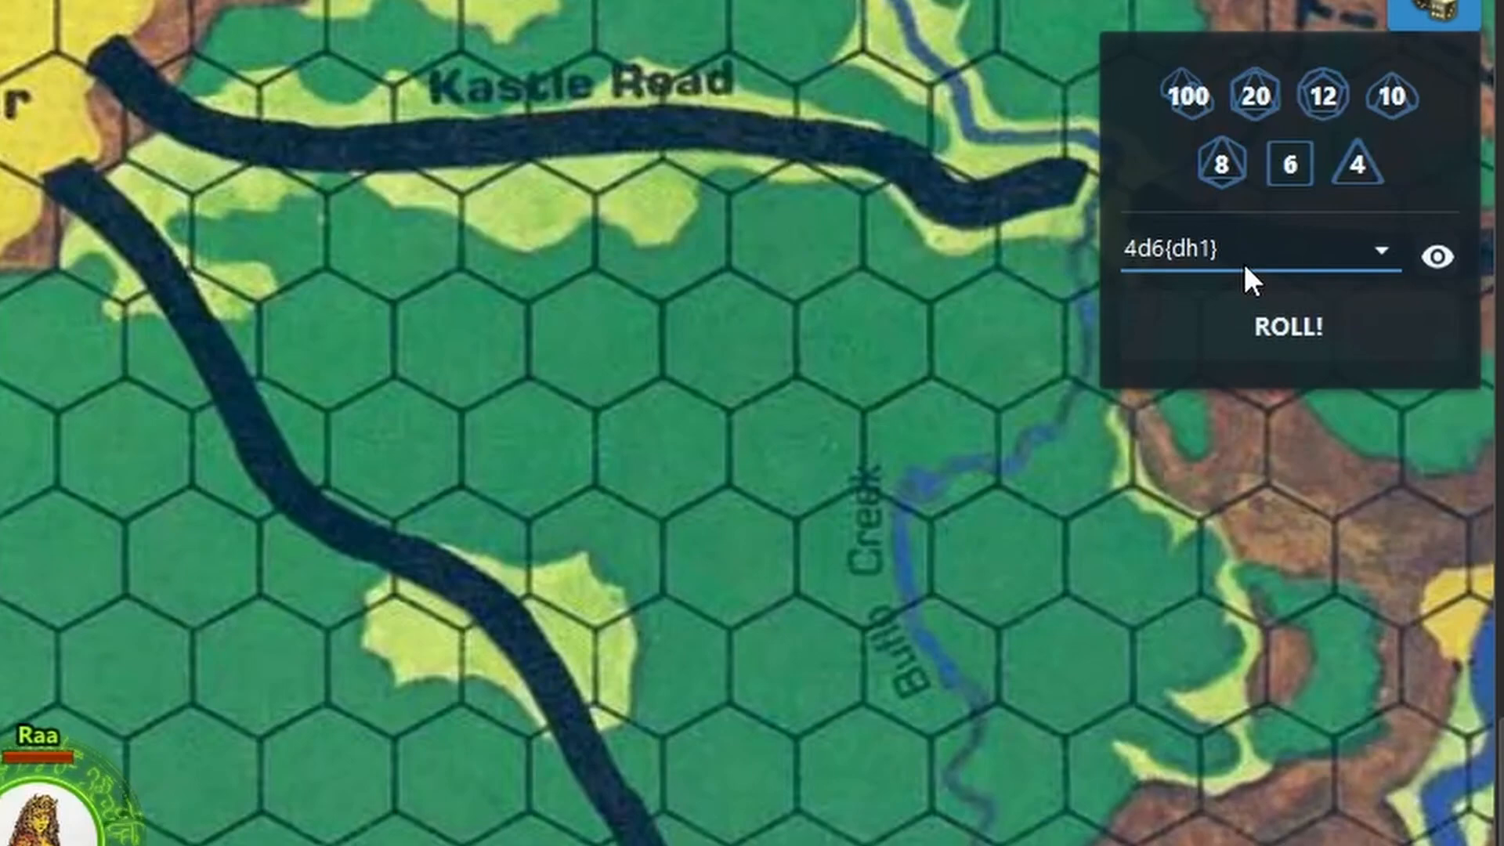
left_click(1249, 349)
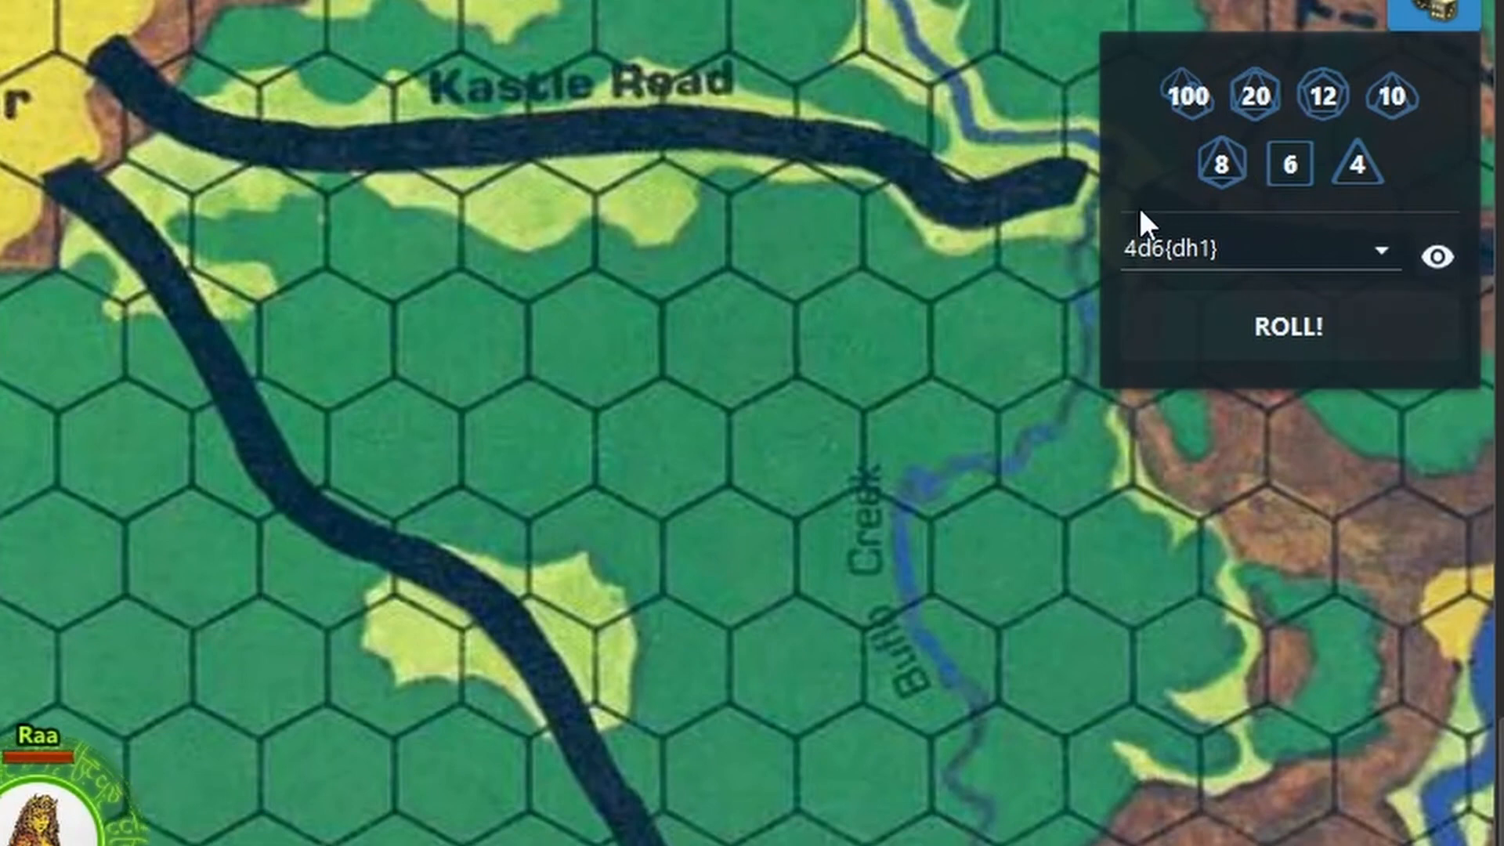
Replace the dice formula with 3d10{d<=3} to drop dice of 3 or less, and roll it
left_click(1155, 262)
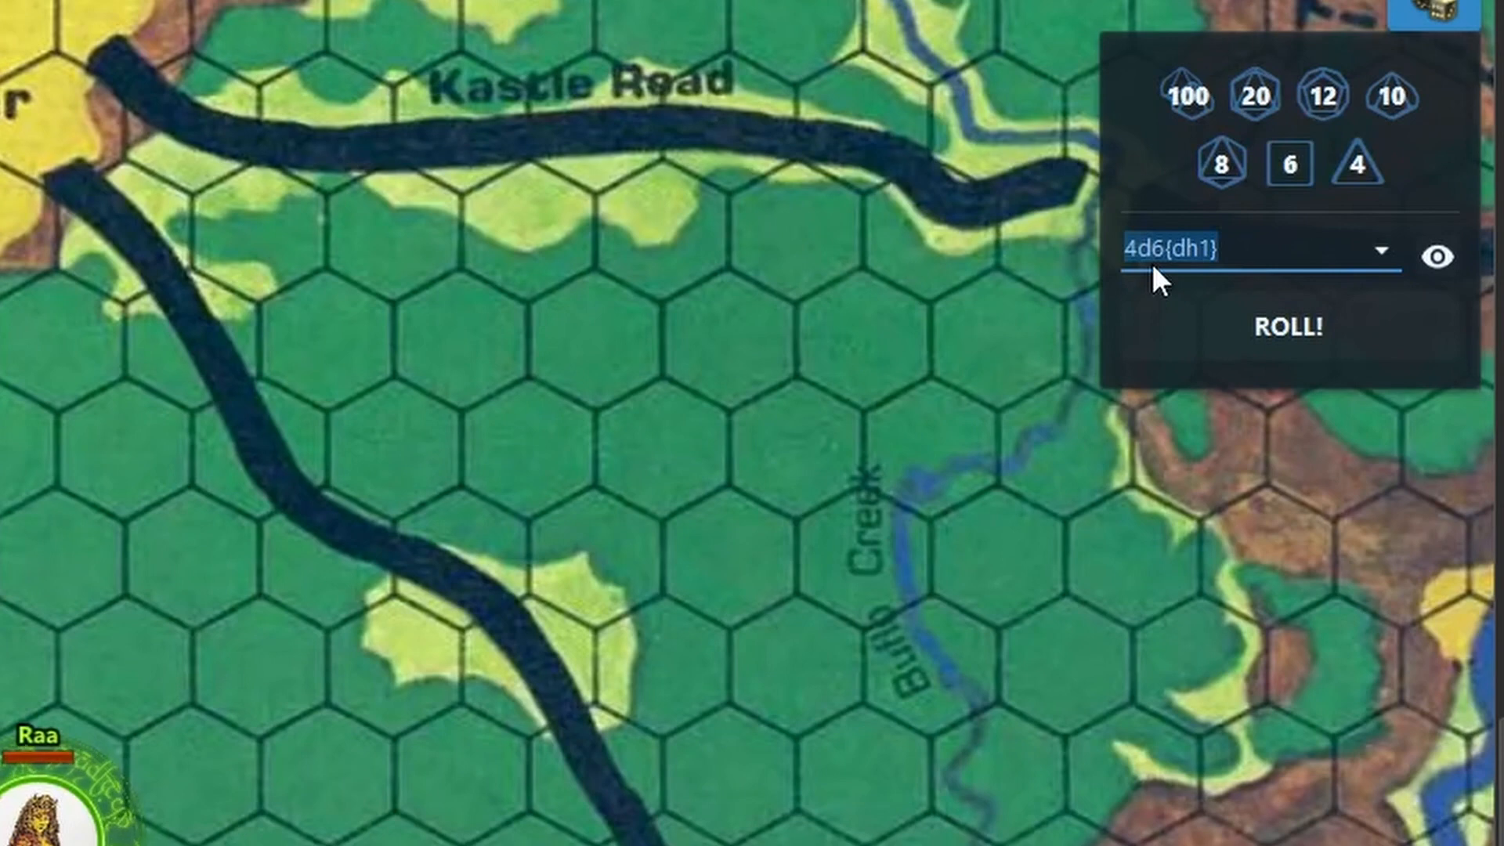
type("3d10")
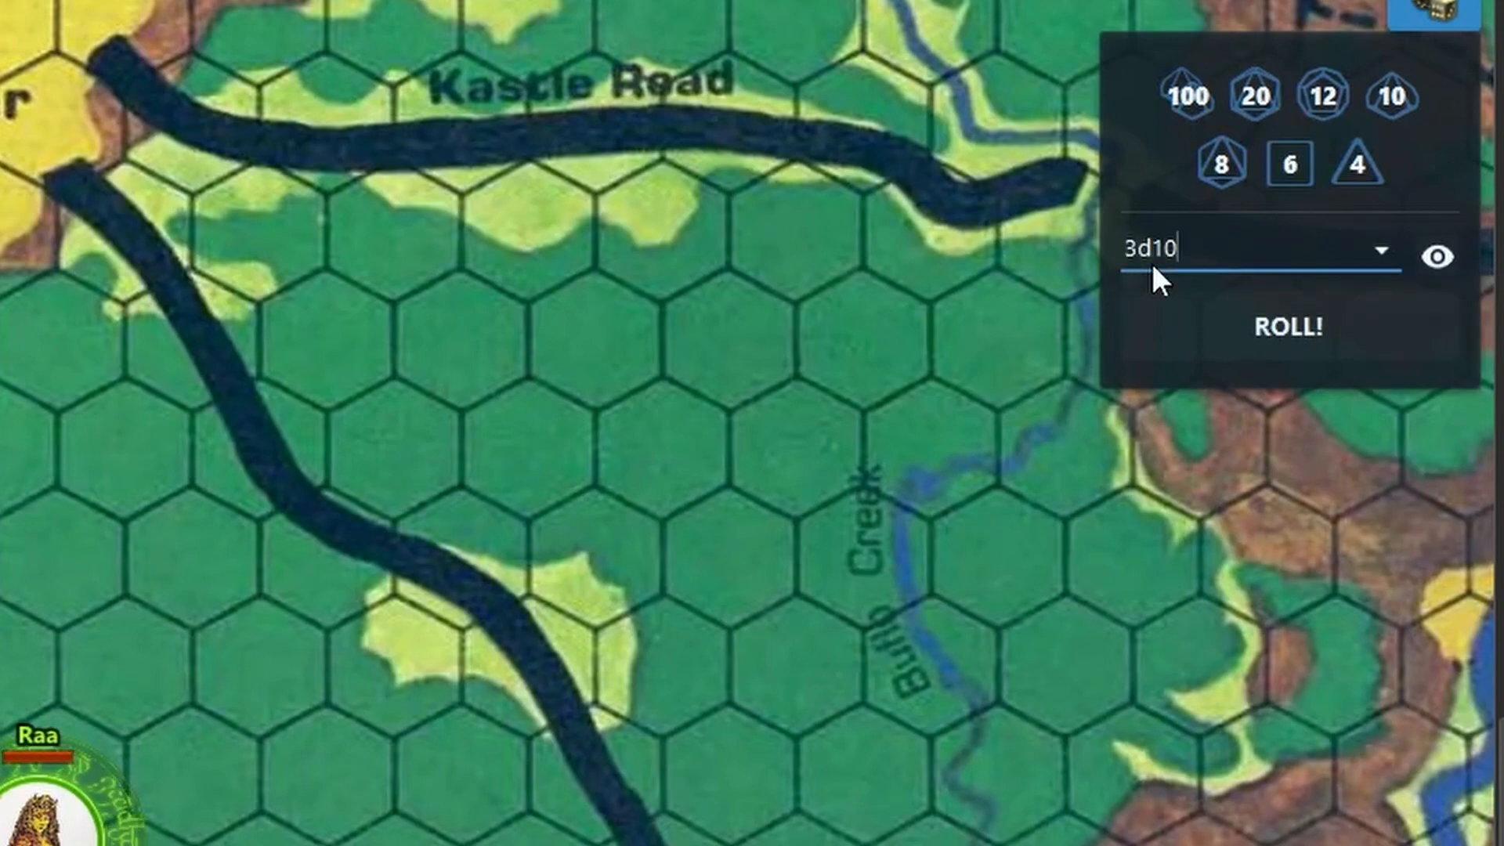
type("{")
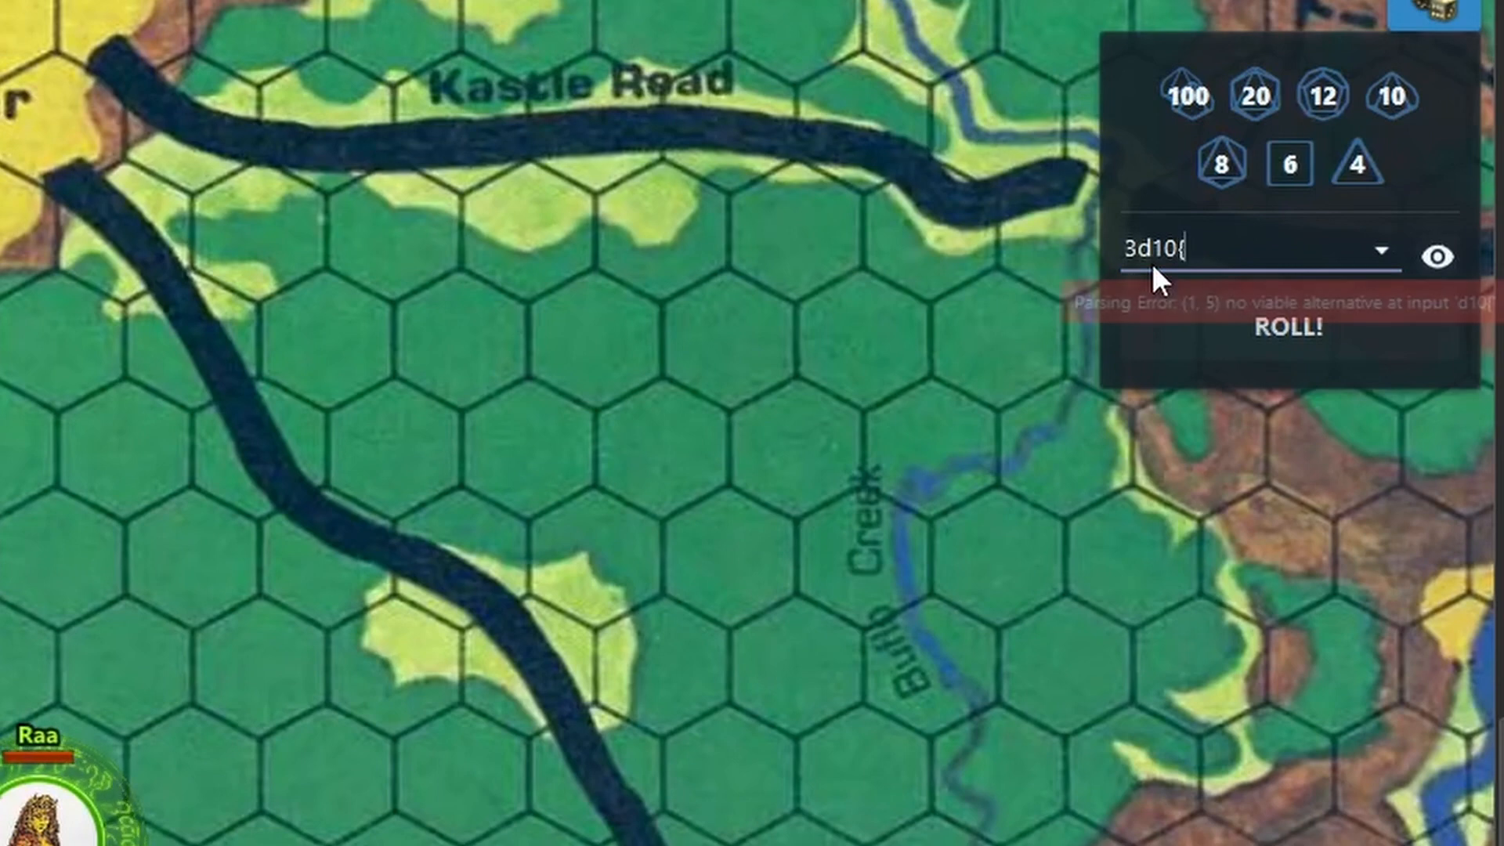
type("d")
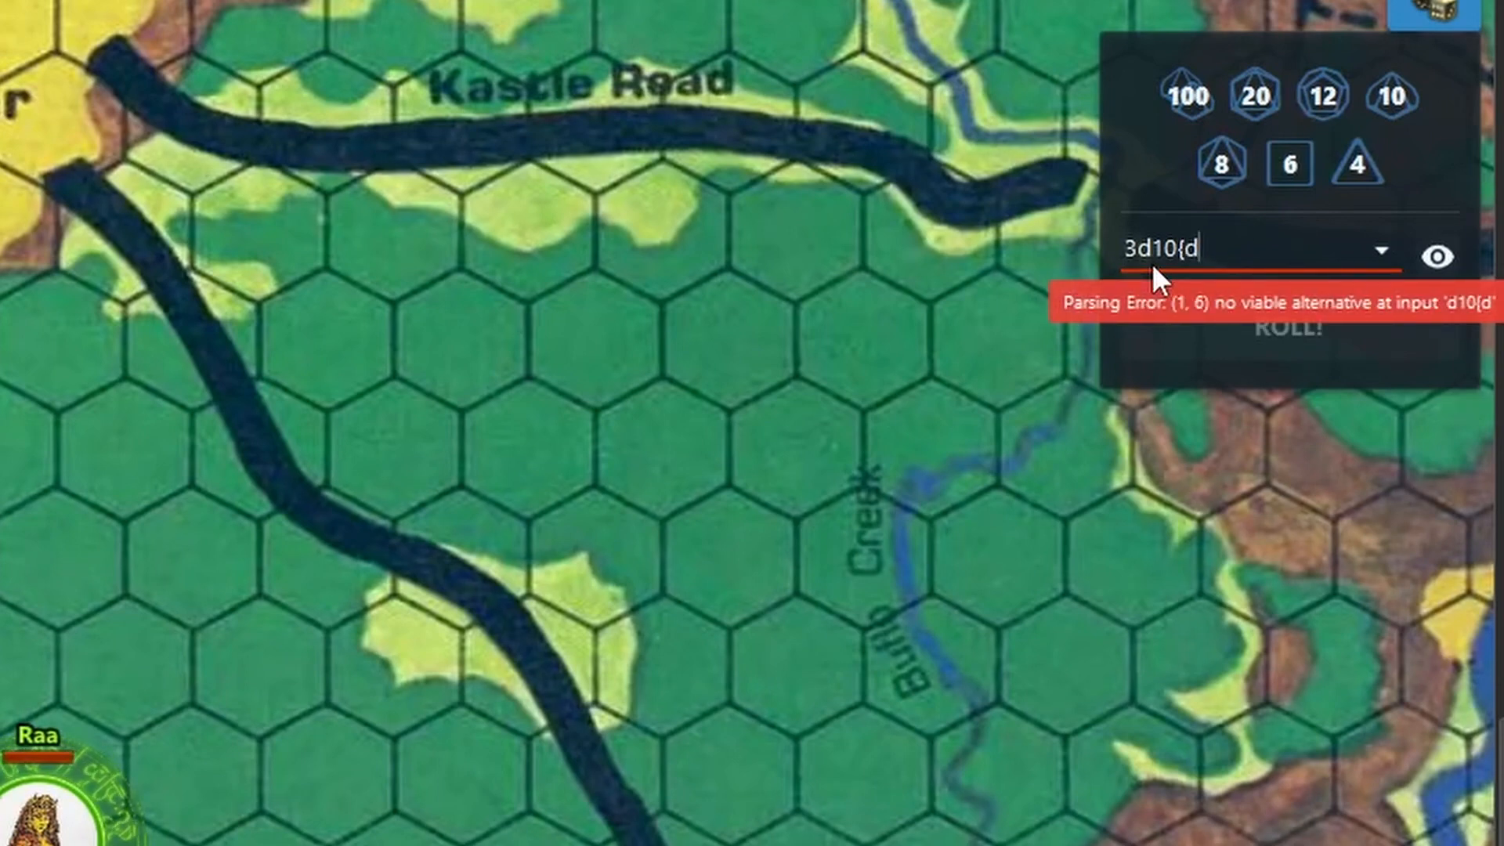
type("<")
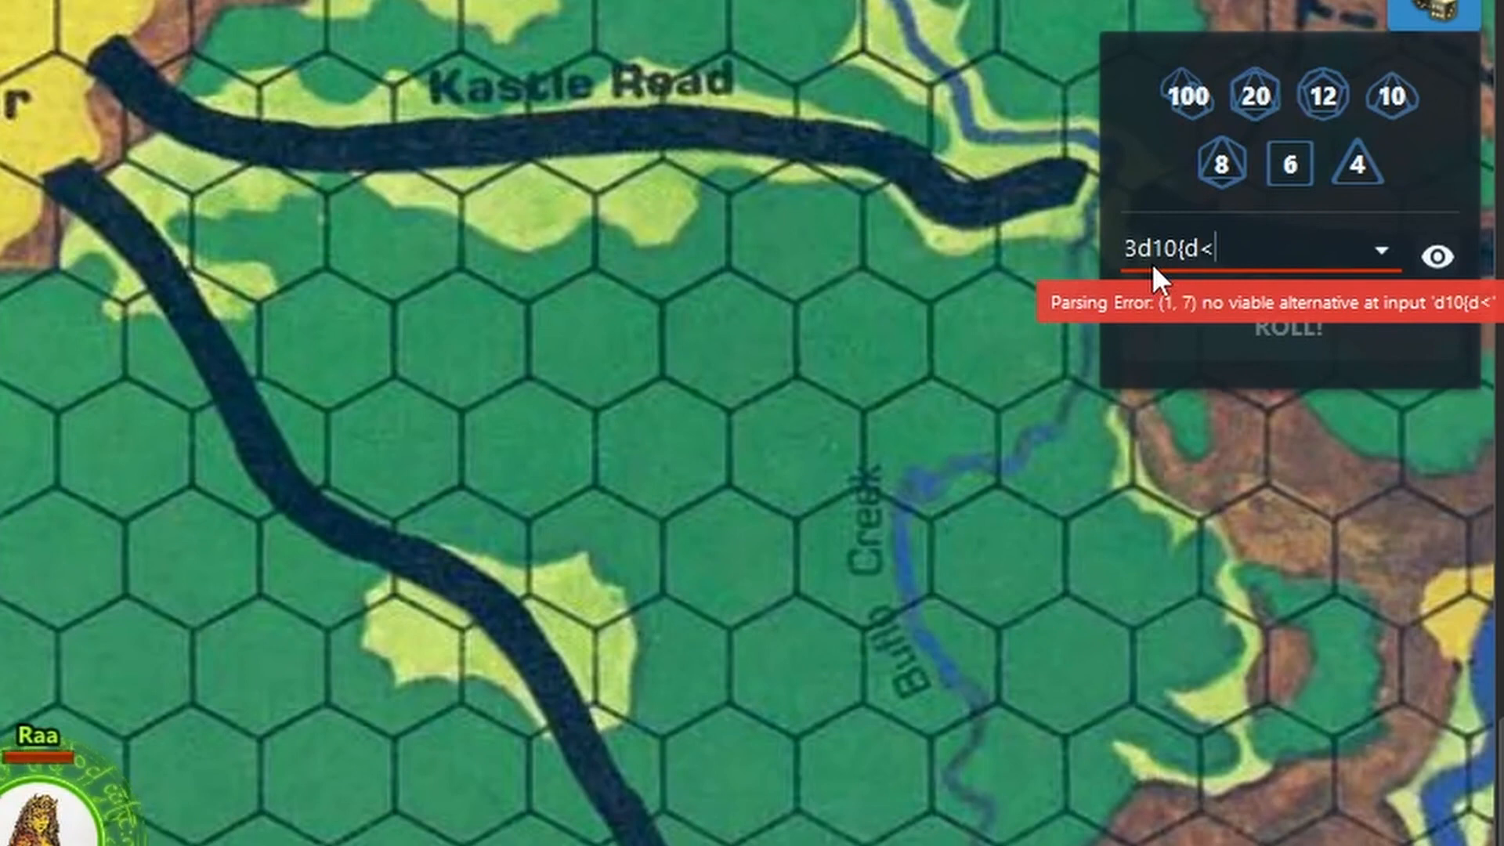
type("=")
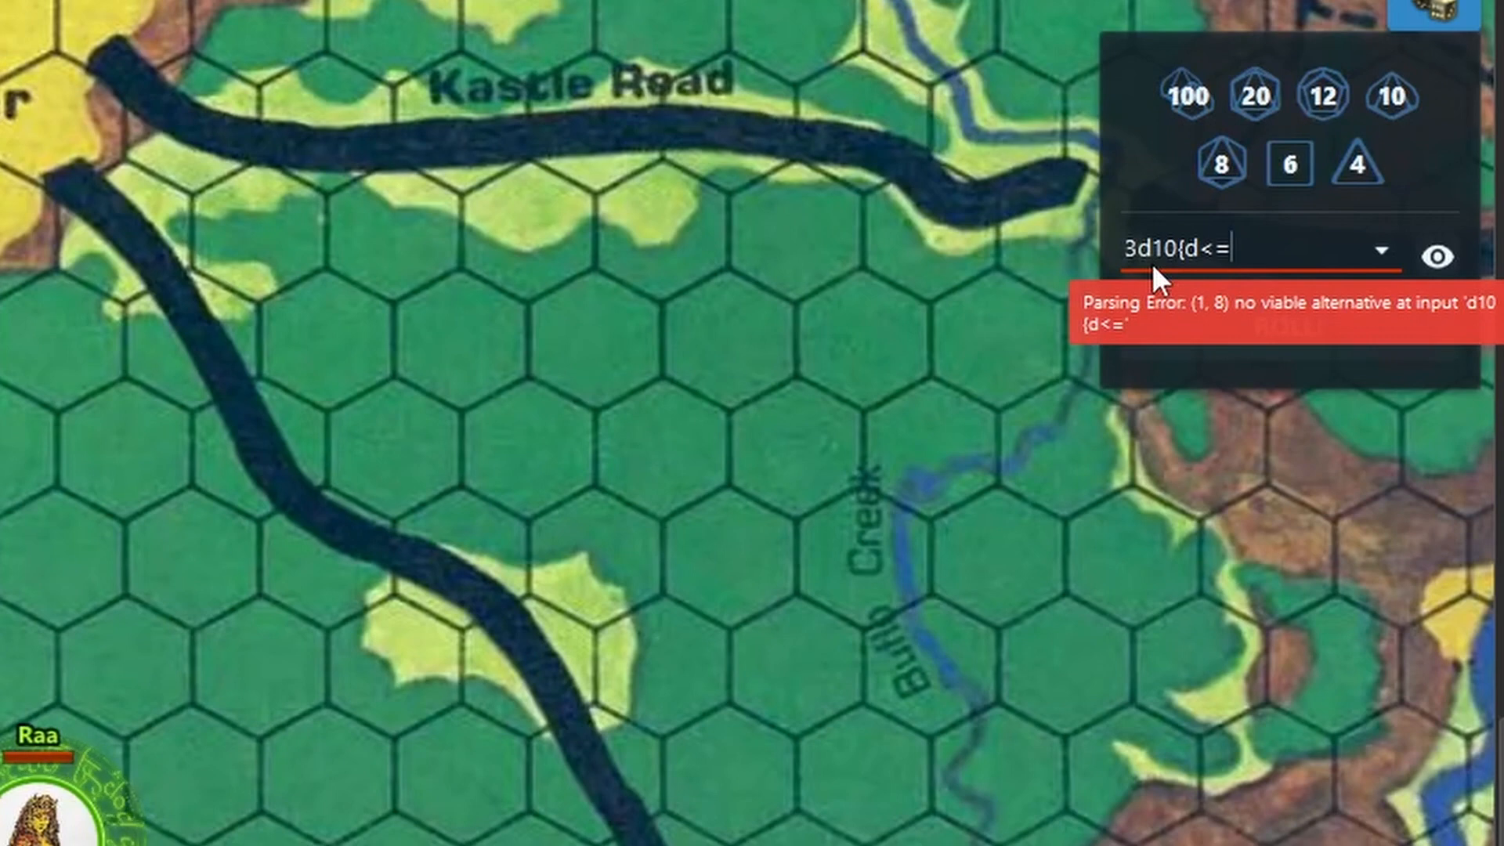
type("3")
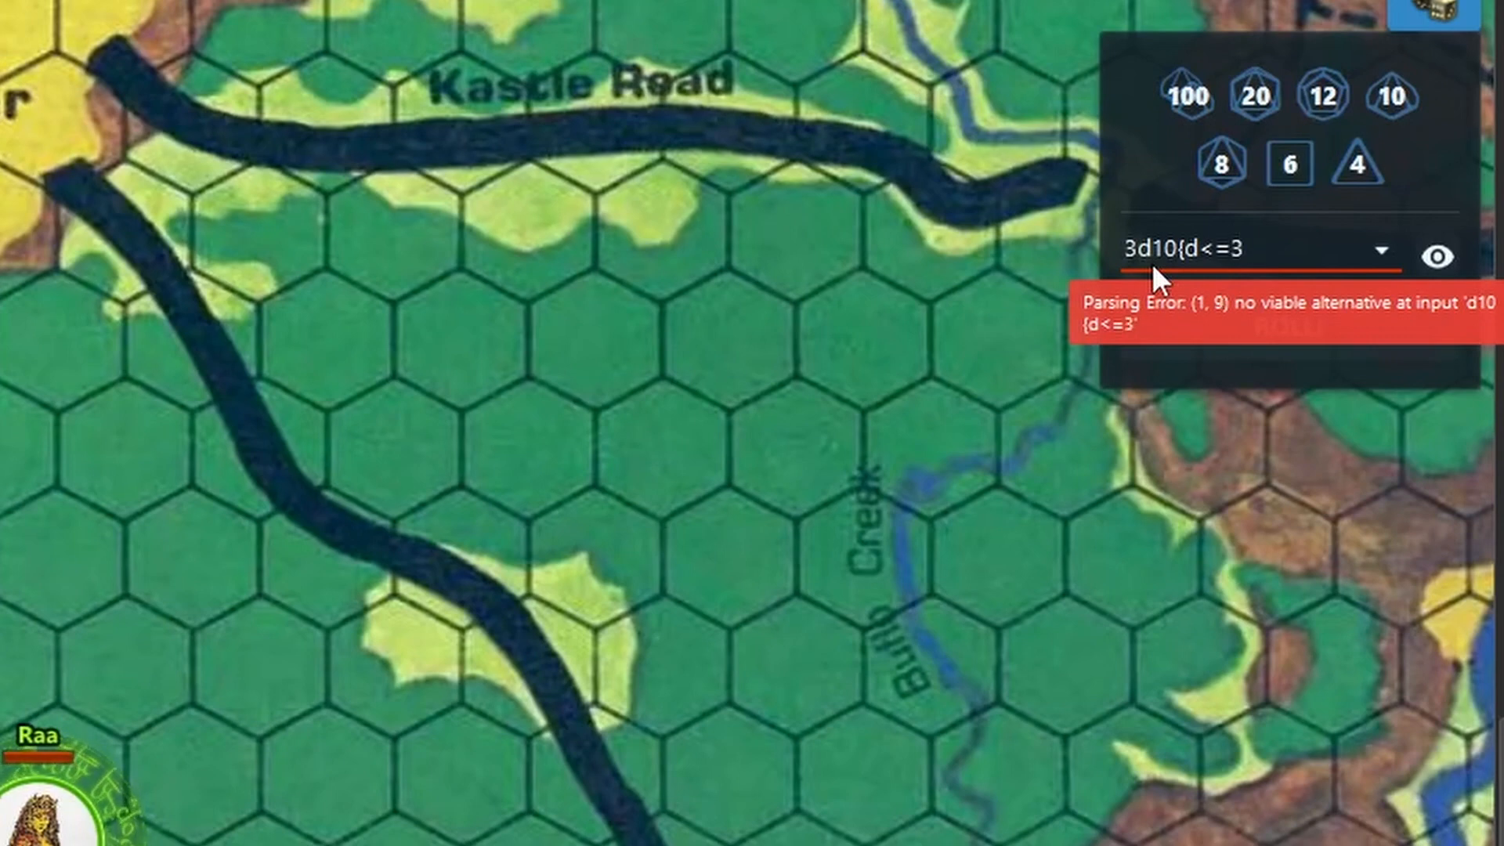
type("}")
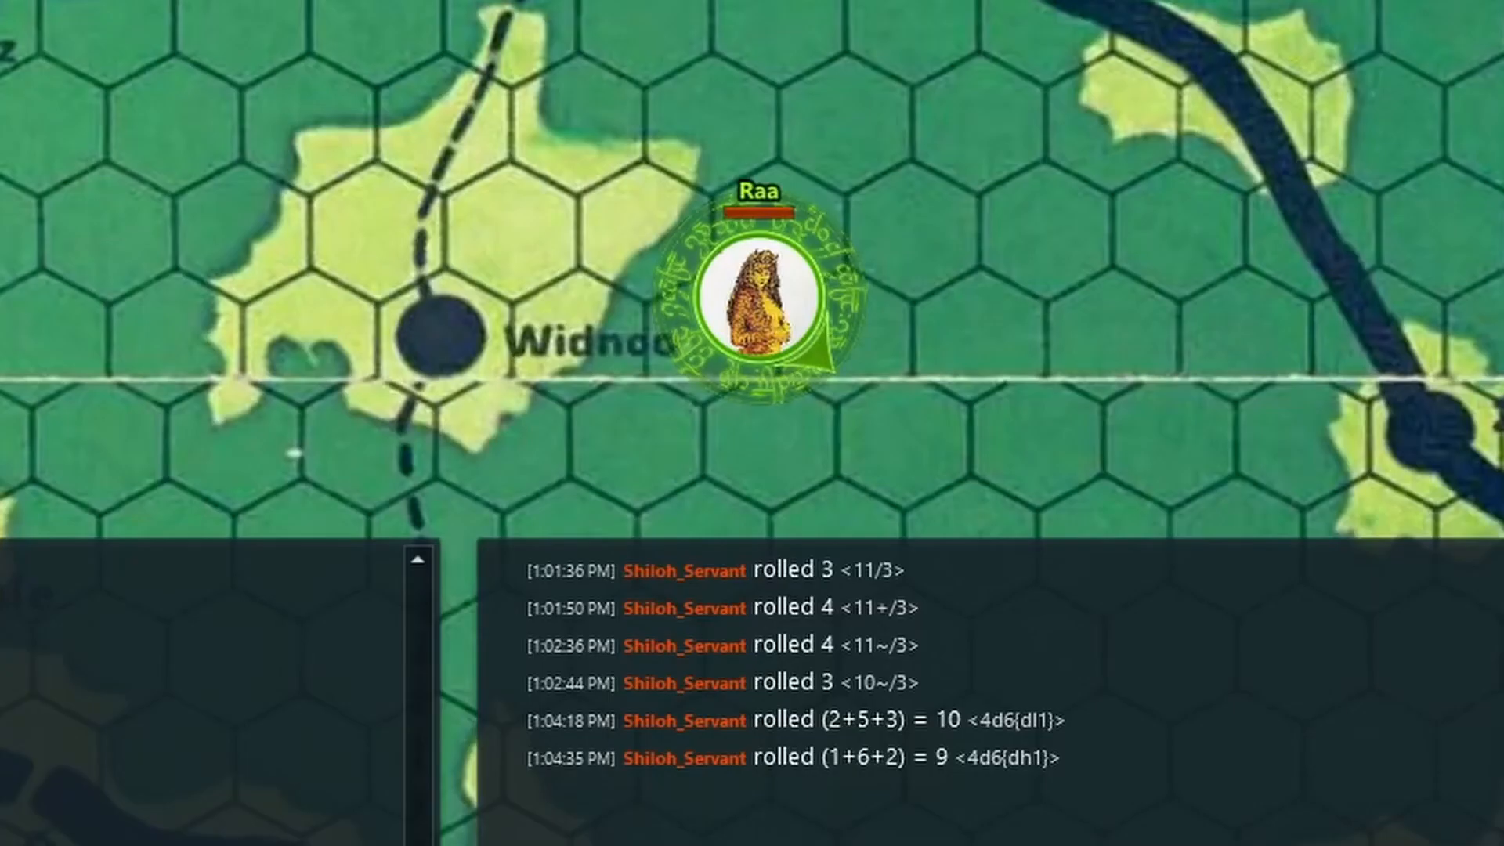
key("Return")
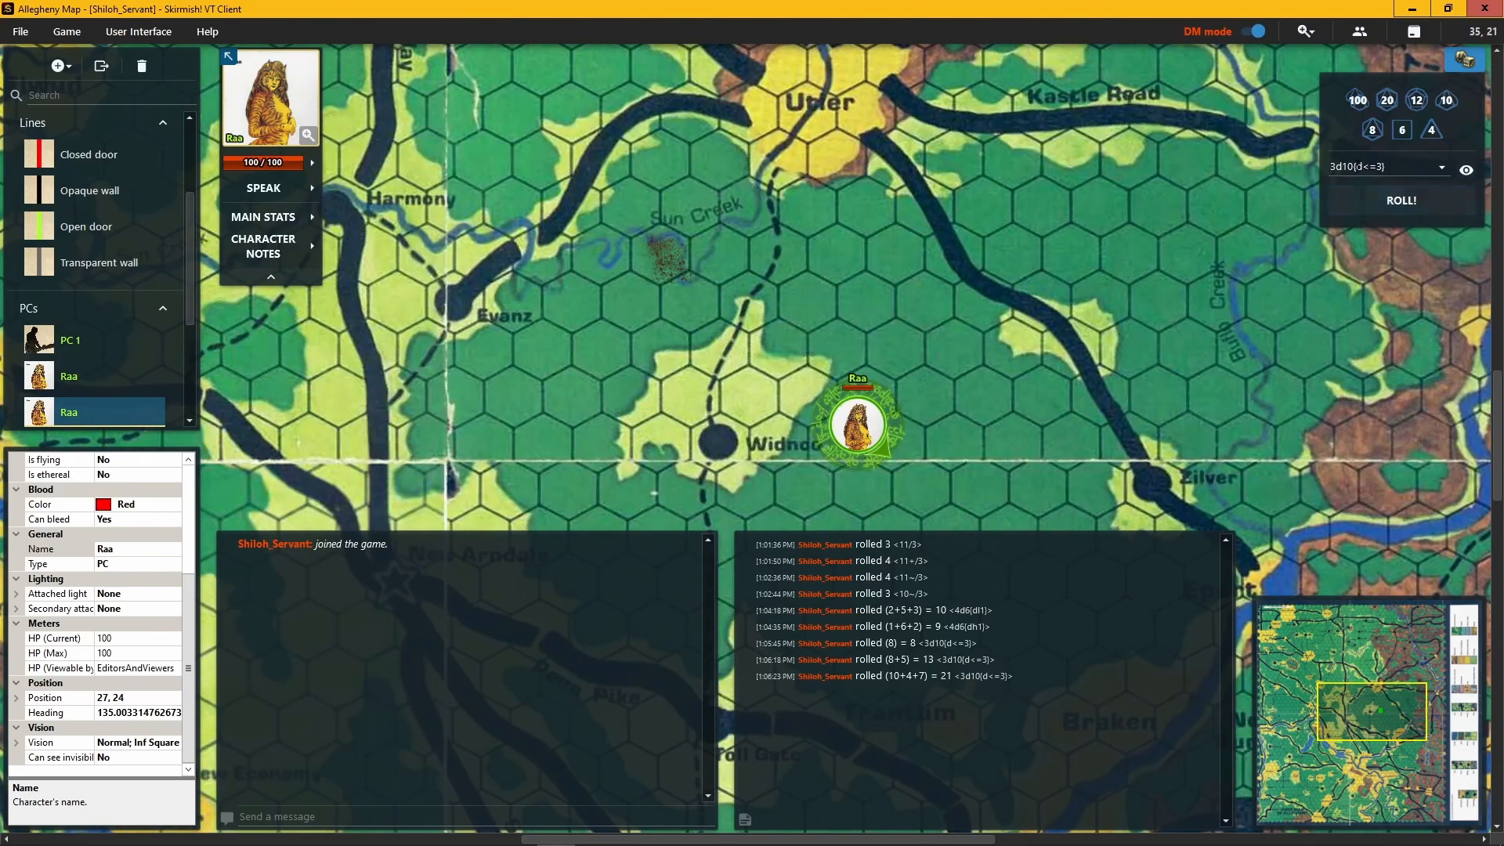
Change the drop modifier to keep, making the formula 3d10{k<=3}, and roll it
left_click(1356, 166)
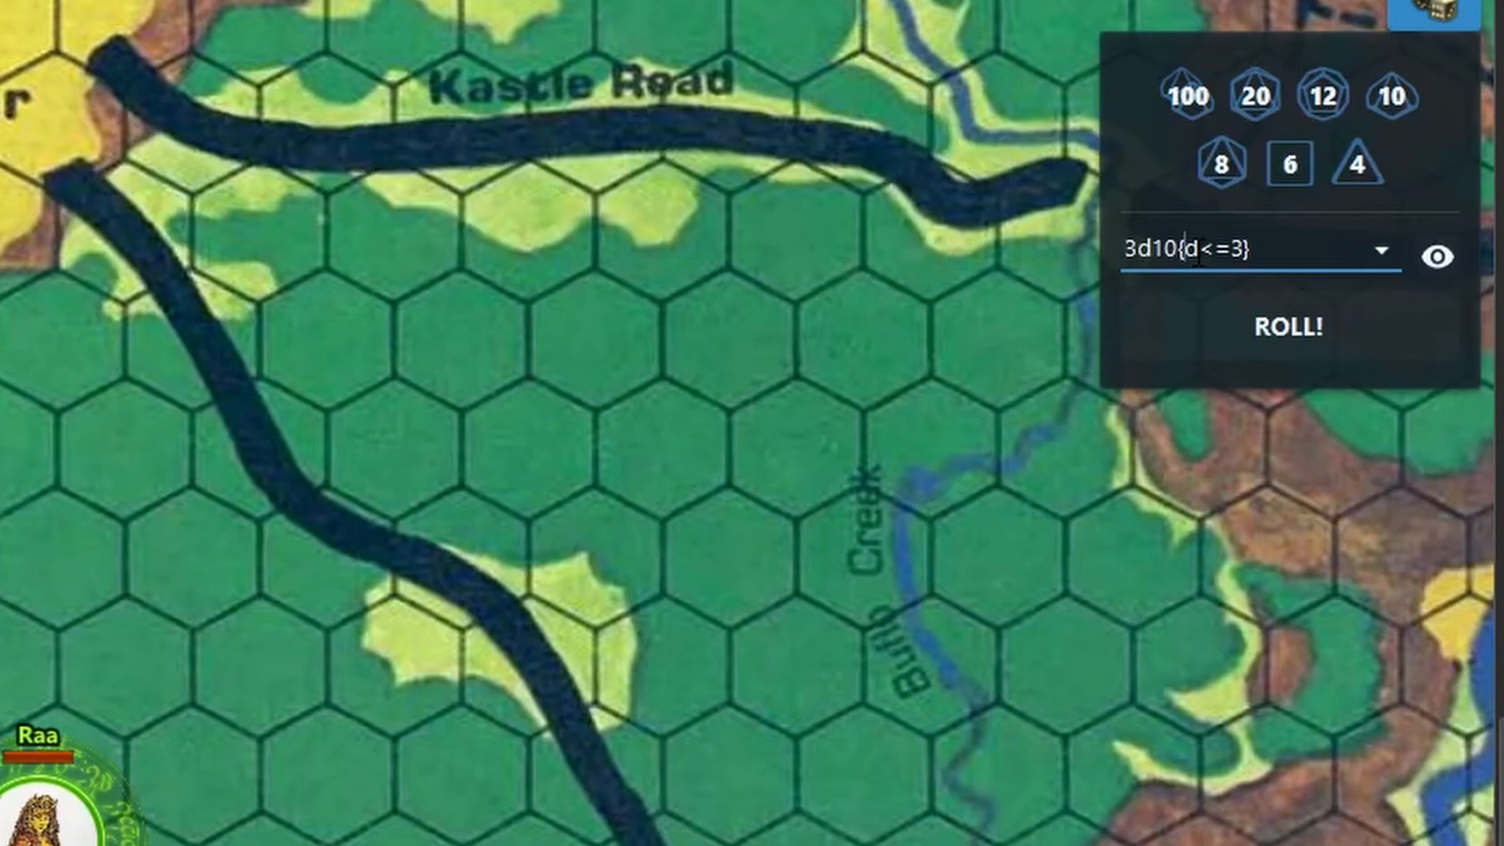
key("Delete")
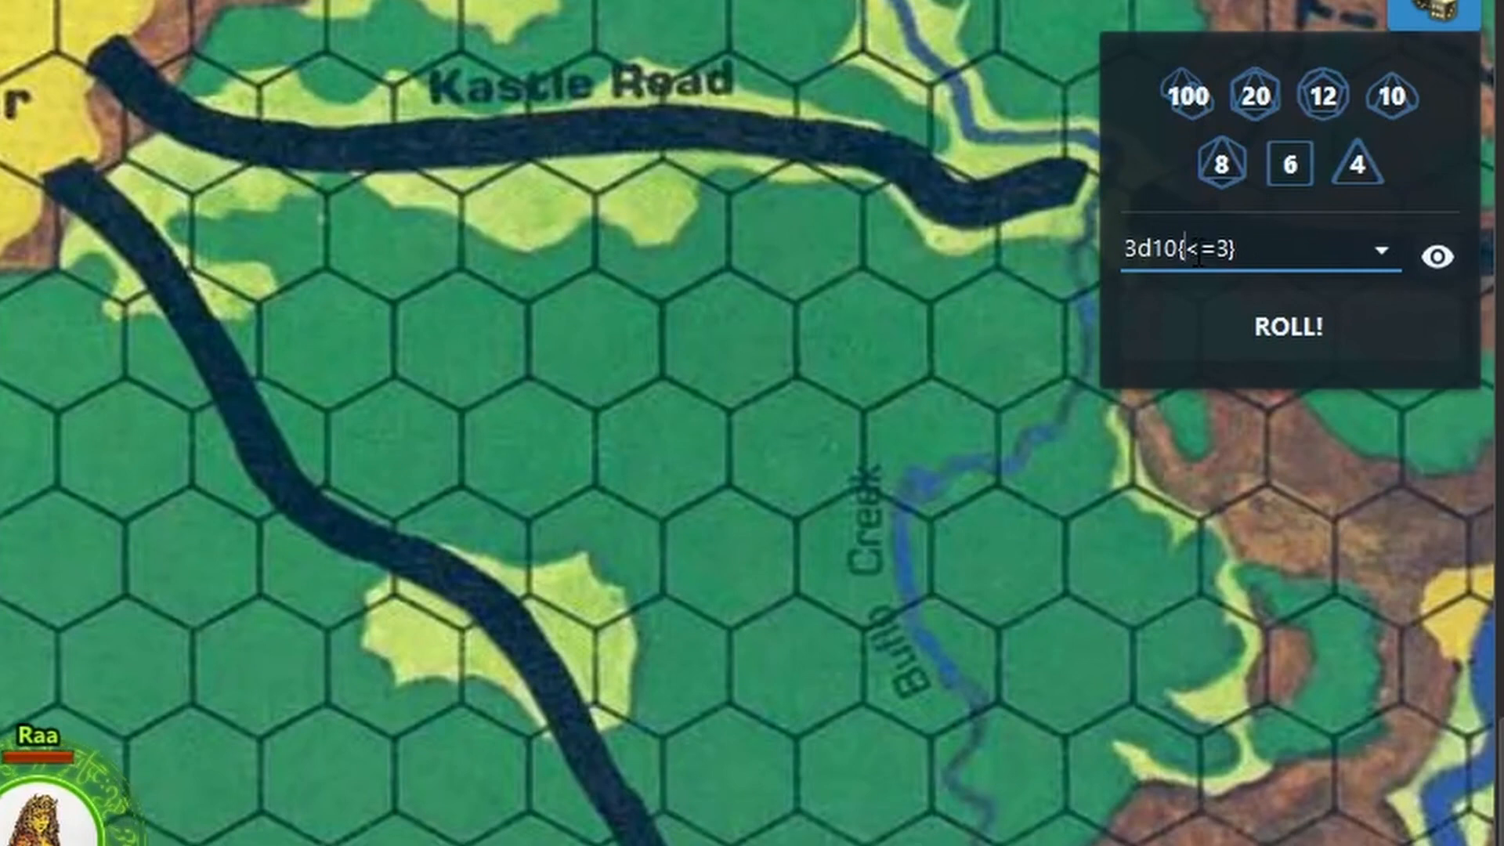
type("k")
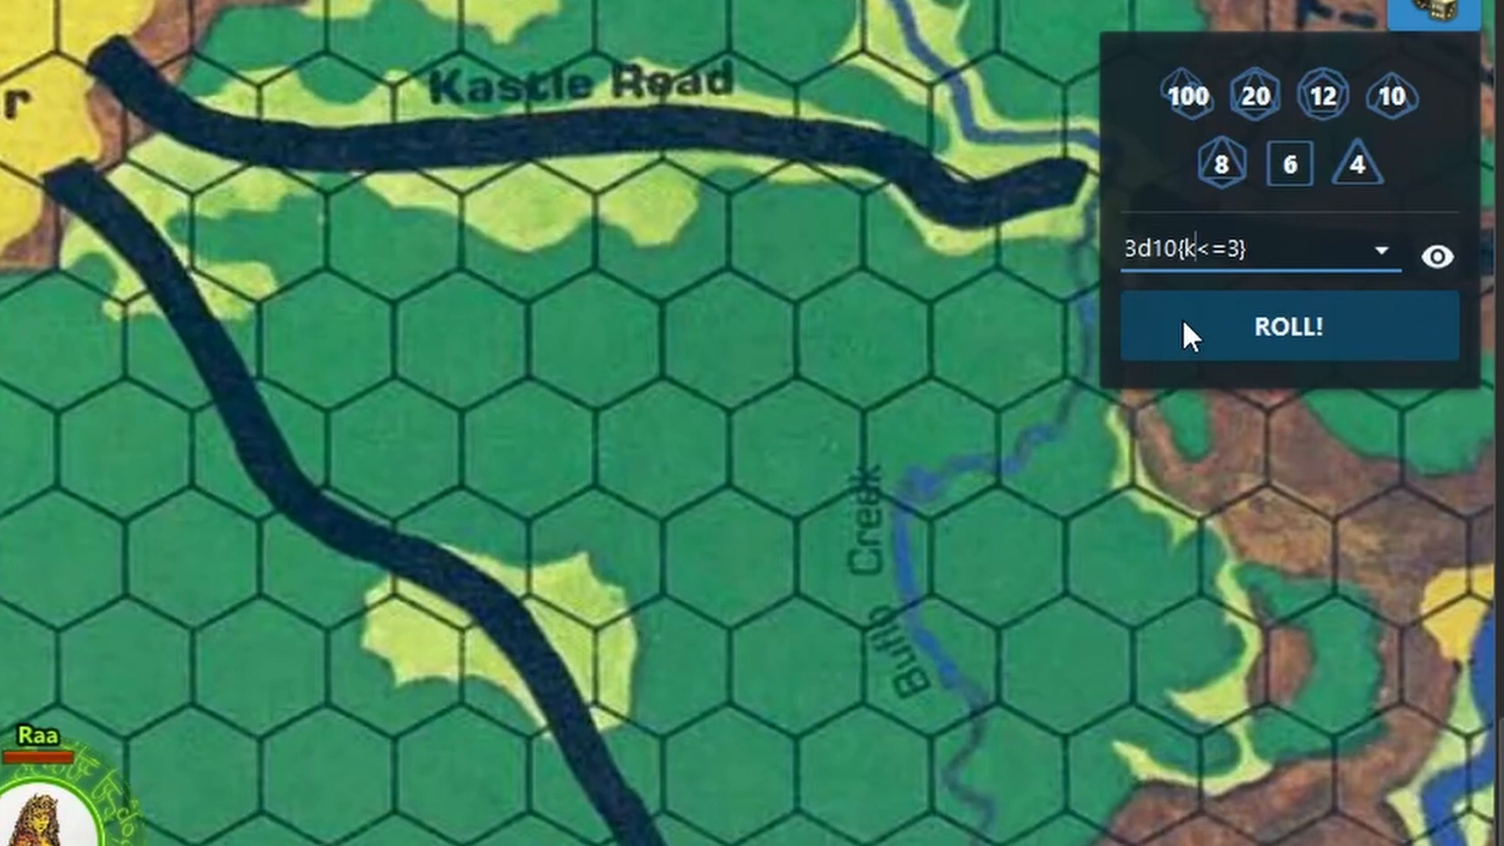
left_click(1289, 327)
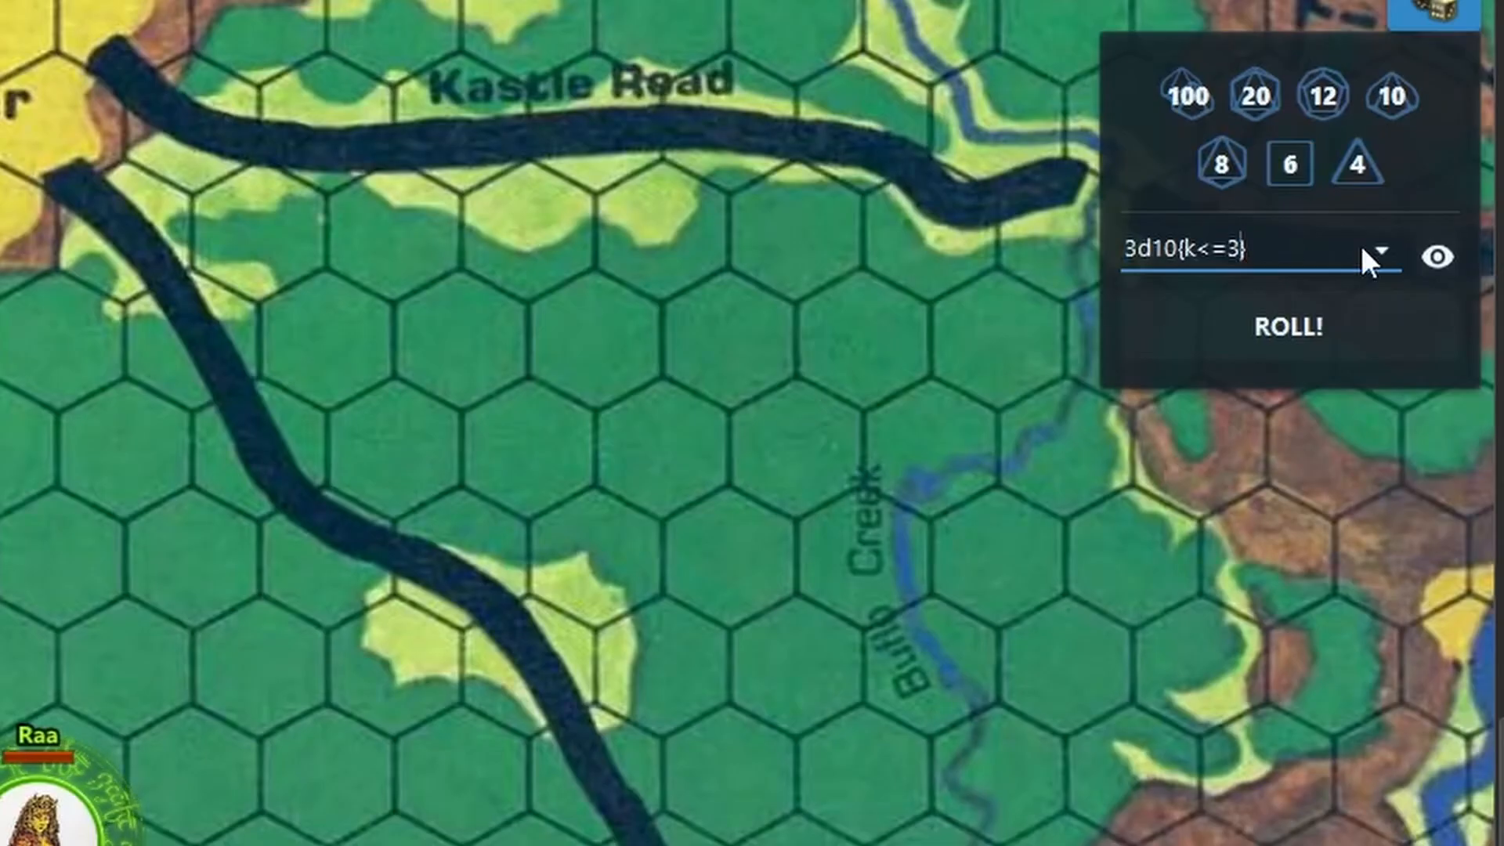
Change the formula's modifier to keep the highest three dice, making it 3d10{kh3}
key("BackSpace")
key("BackSpace")
key("BackSpace")
key("BackSpace")
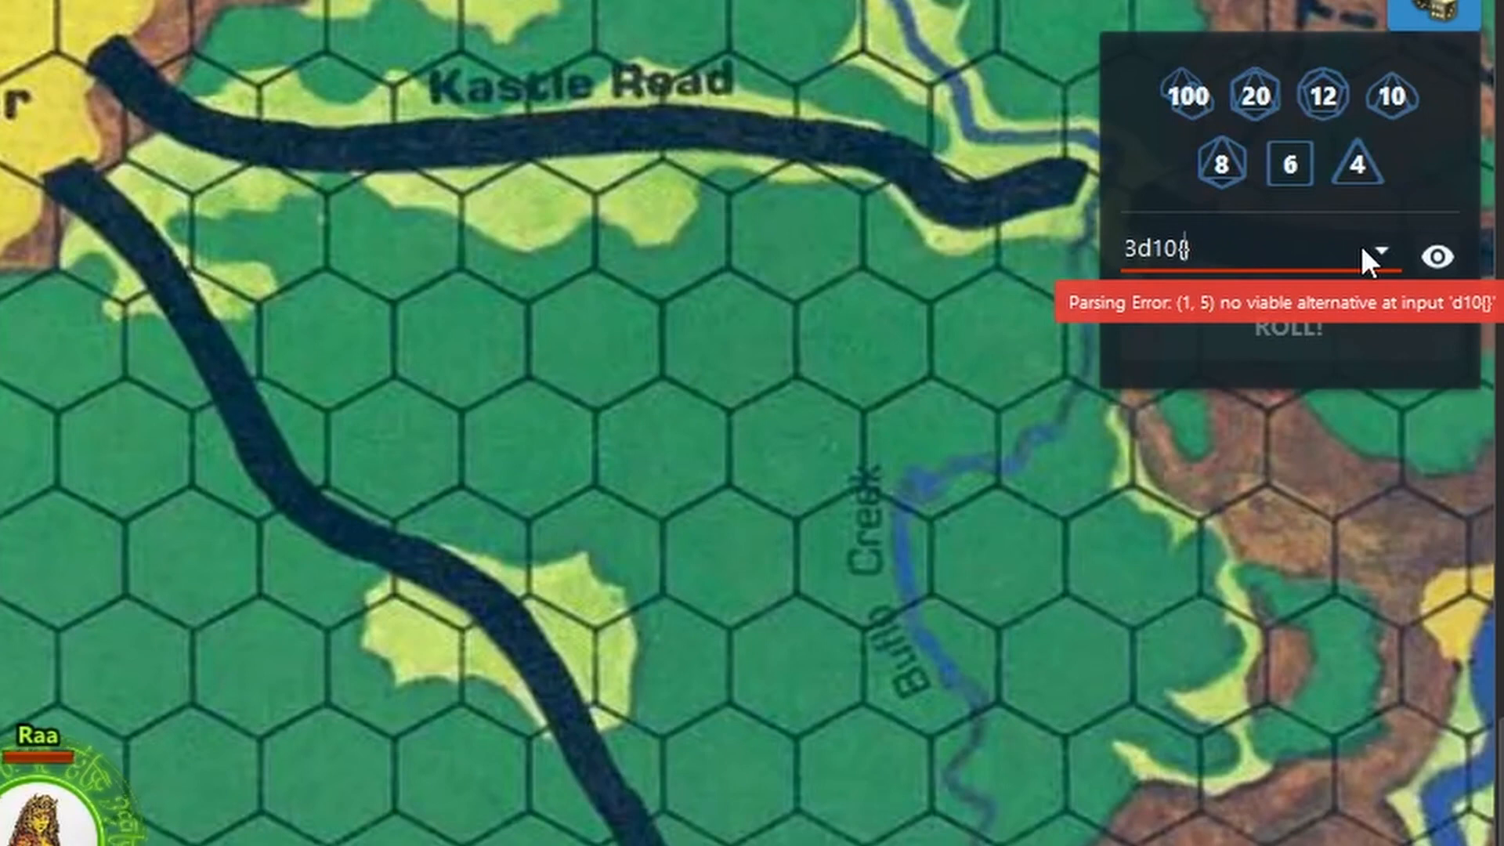
type("k")
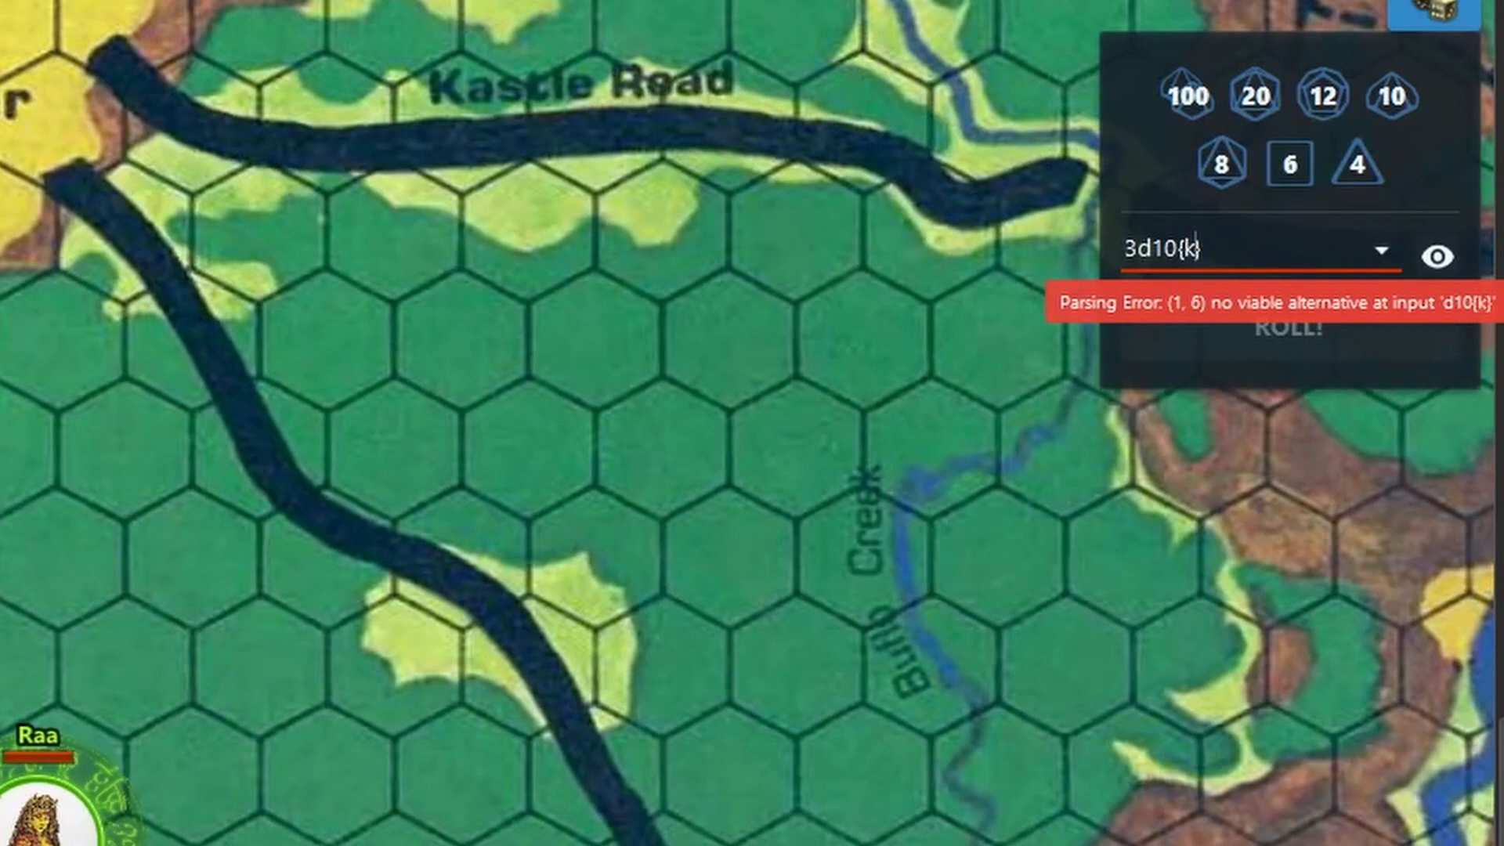
type("h3")
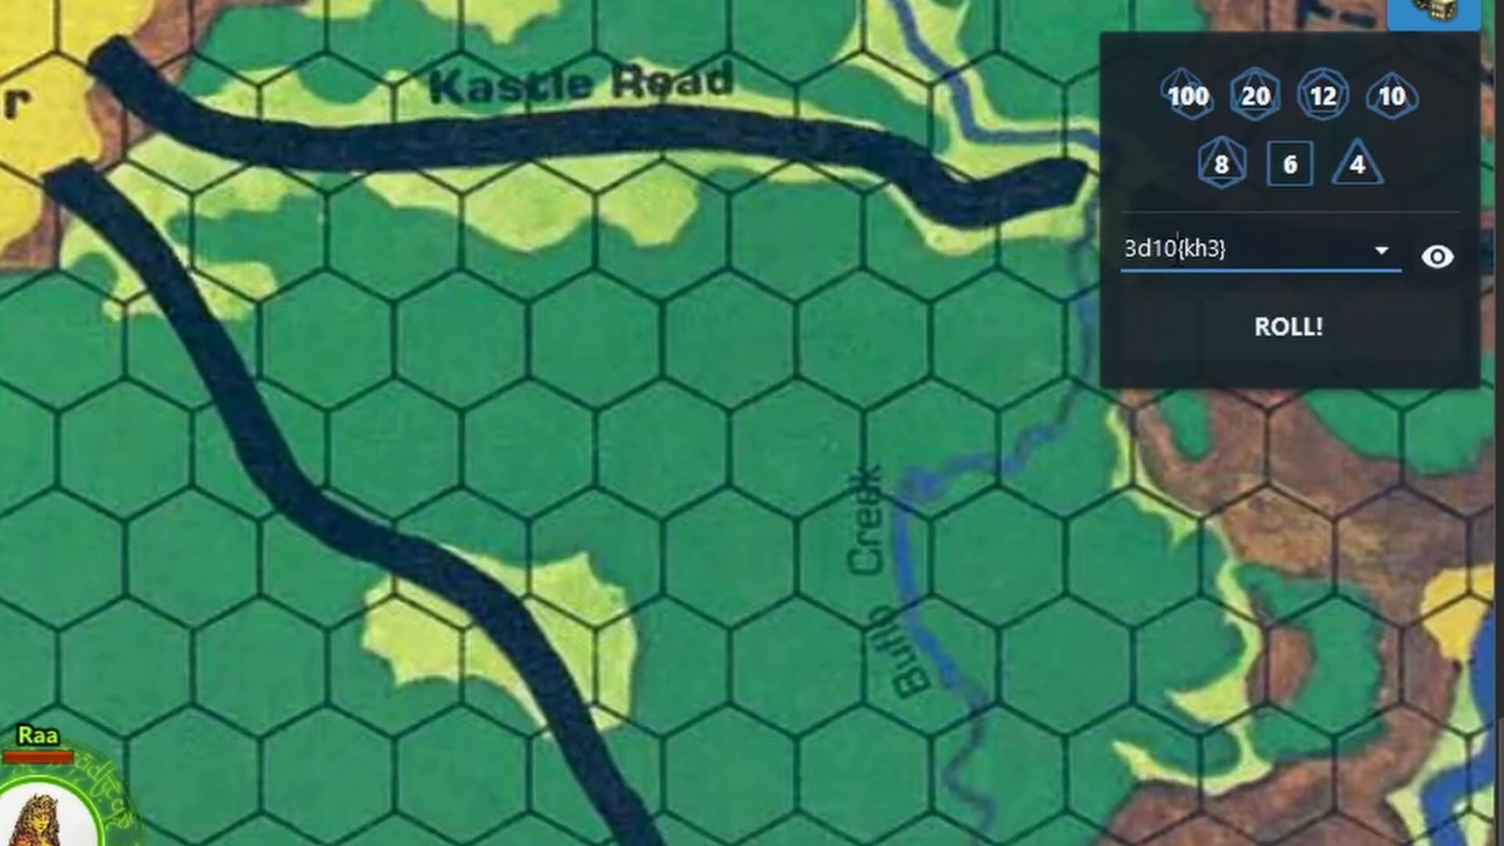
Change the dice in the formula to four six-sided dice, making it 4d6{kh3}, and roll it
key("BackSpace")
key("BackSpace")
key("BackSpace")
key("BackSpace")
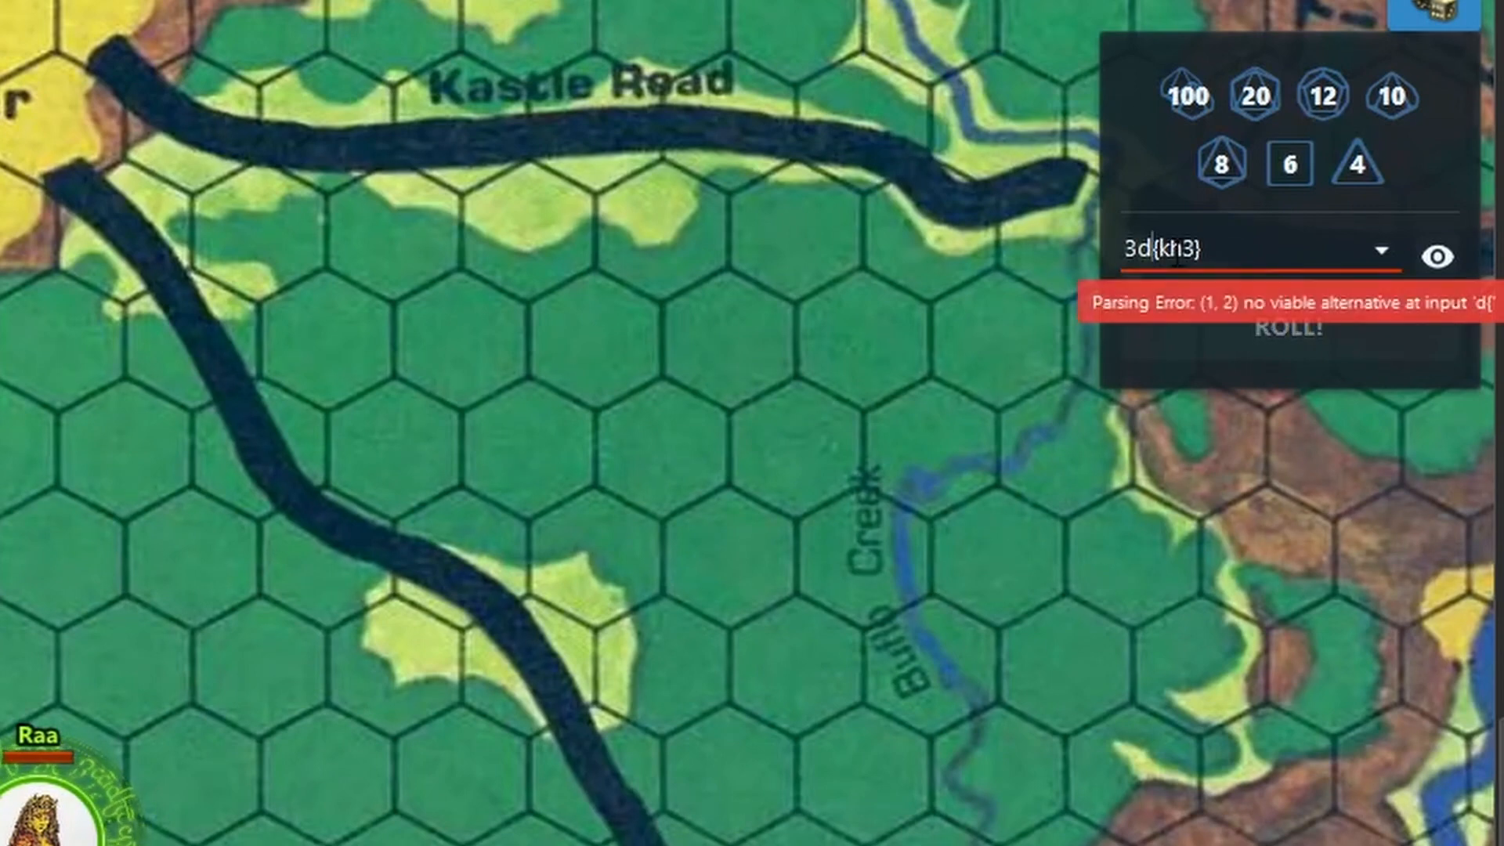
type("4d")
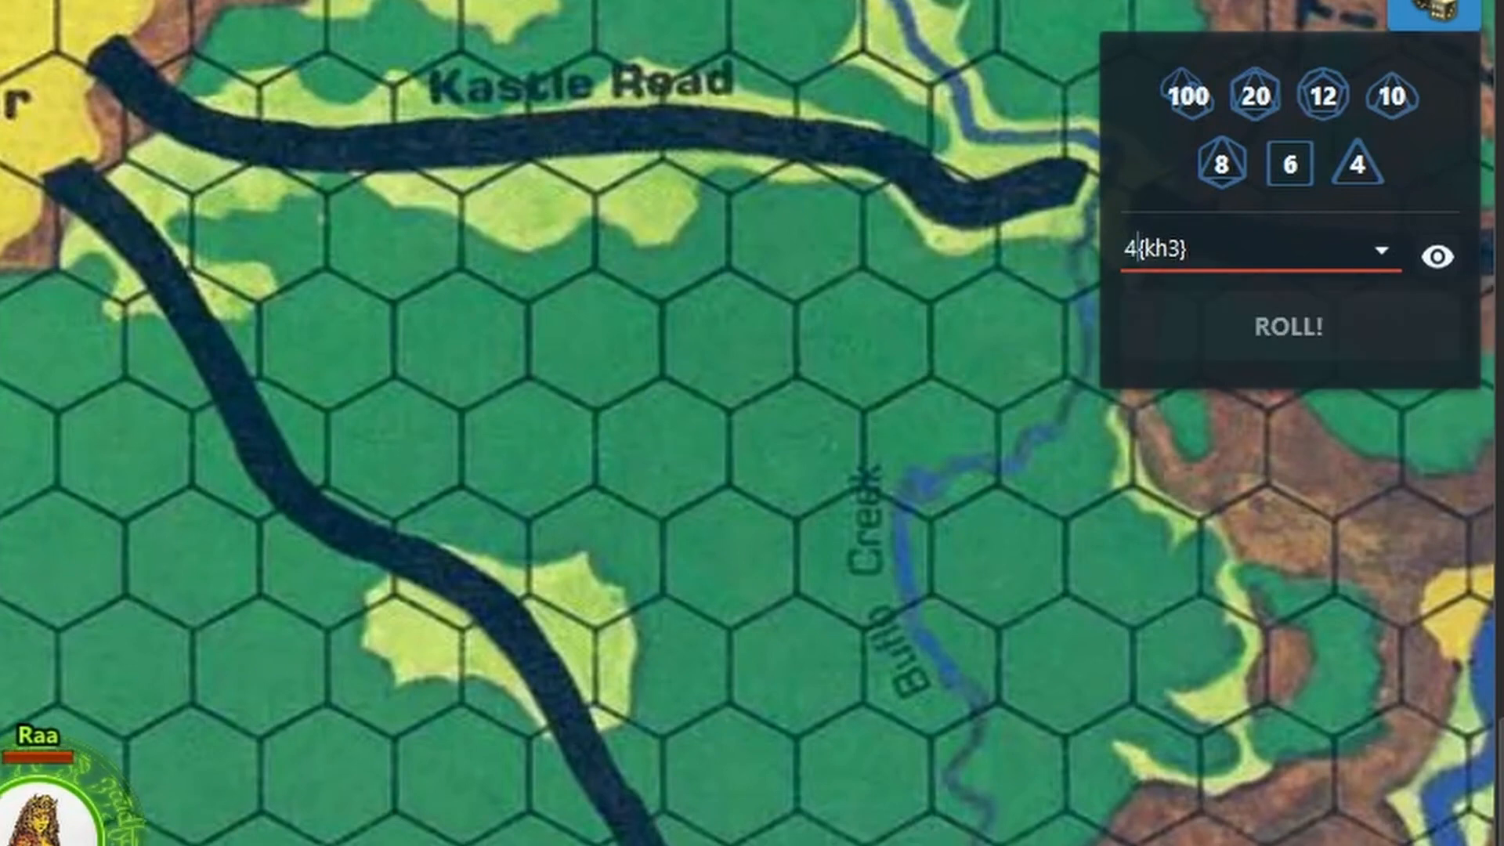
type("6")
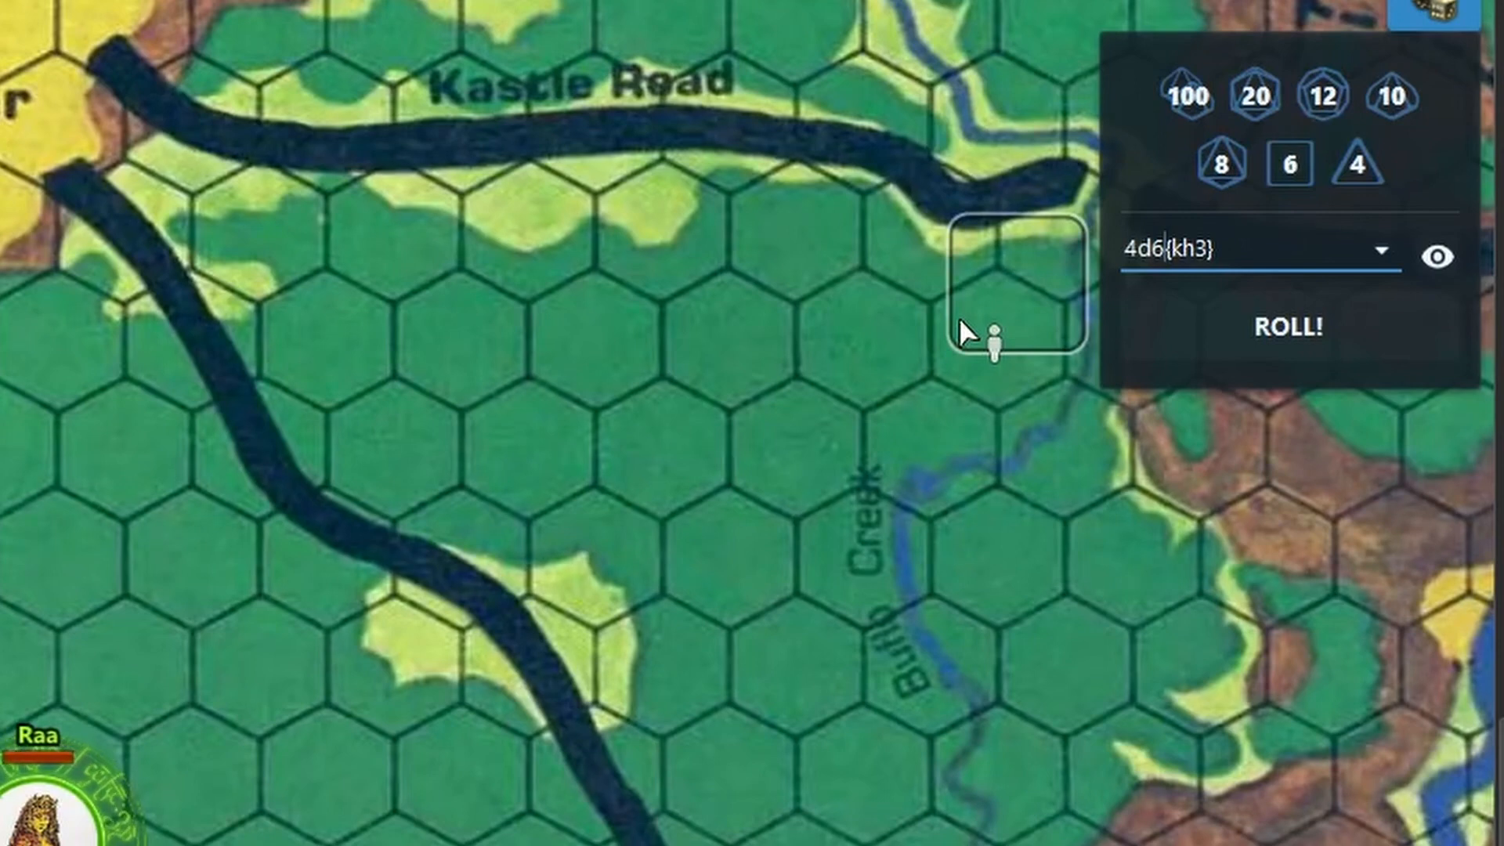
left_click(1359, 354)
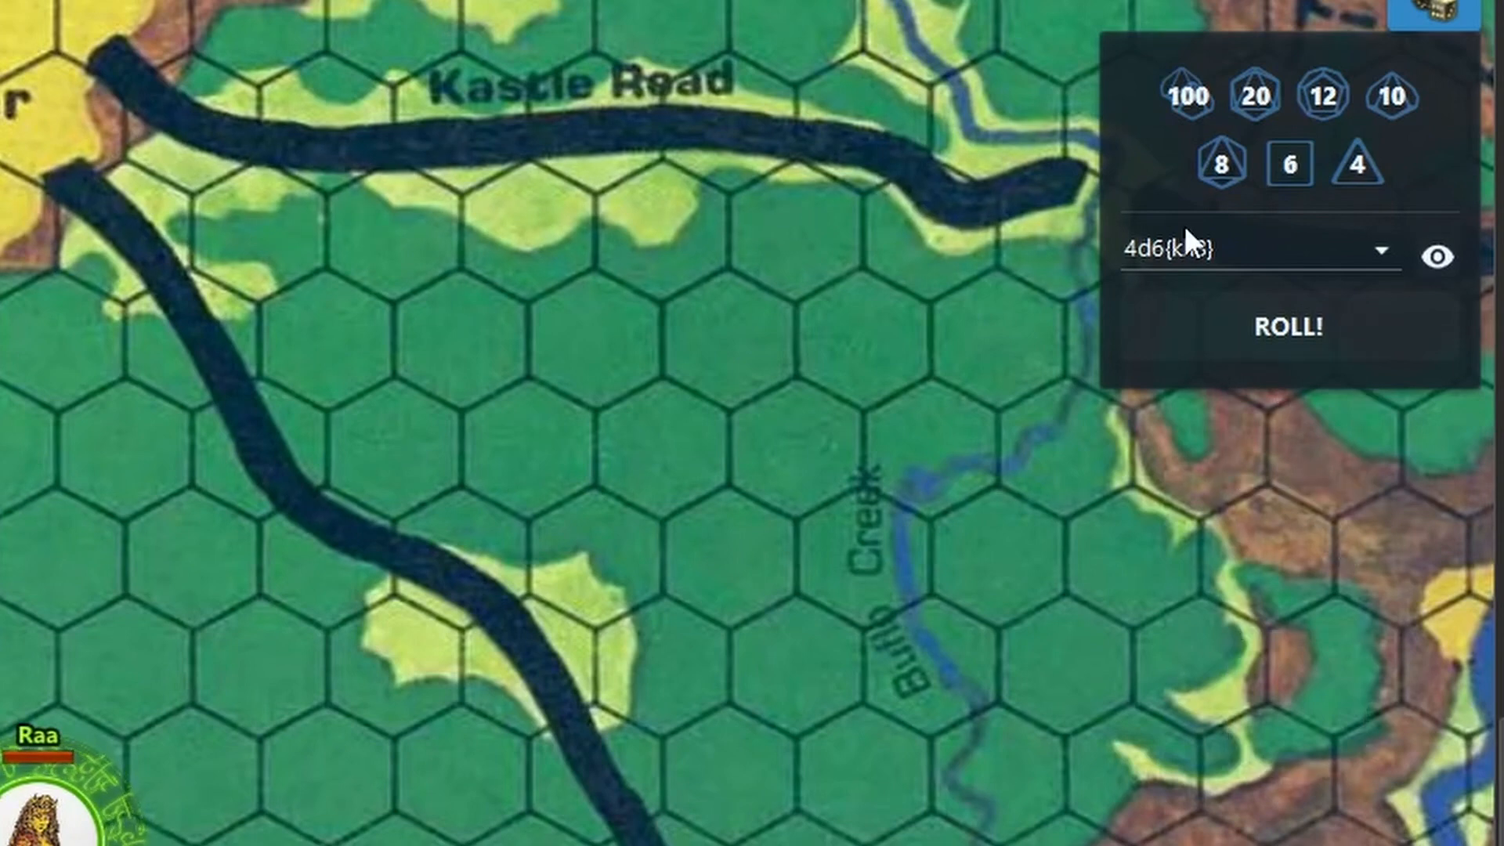
Replace the dice formula with 5d6{>=4} to count dice of 4 or more as successes, and roll it
left_click(1186, 225)
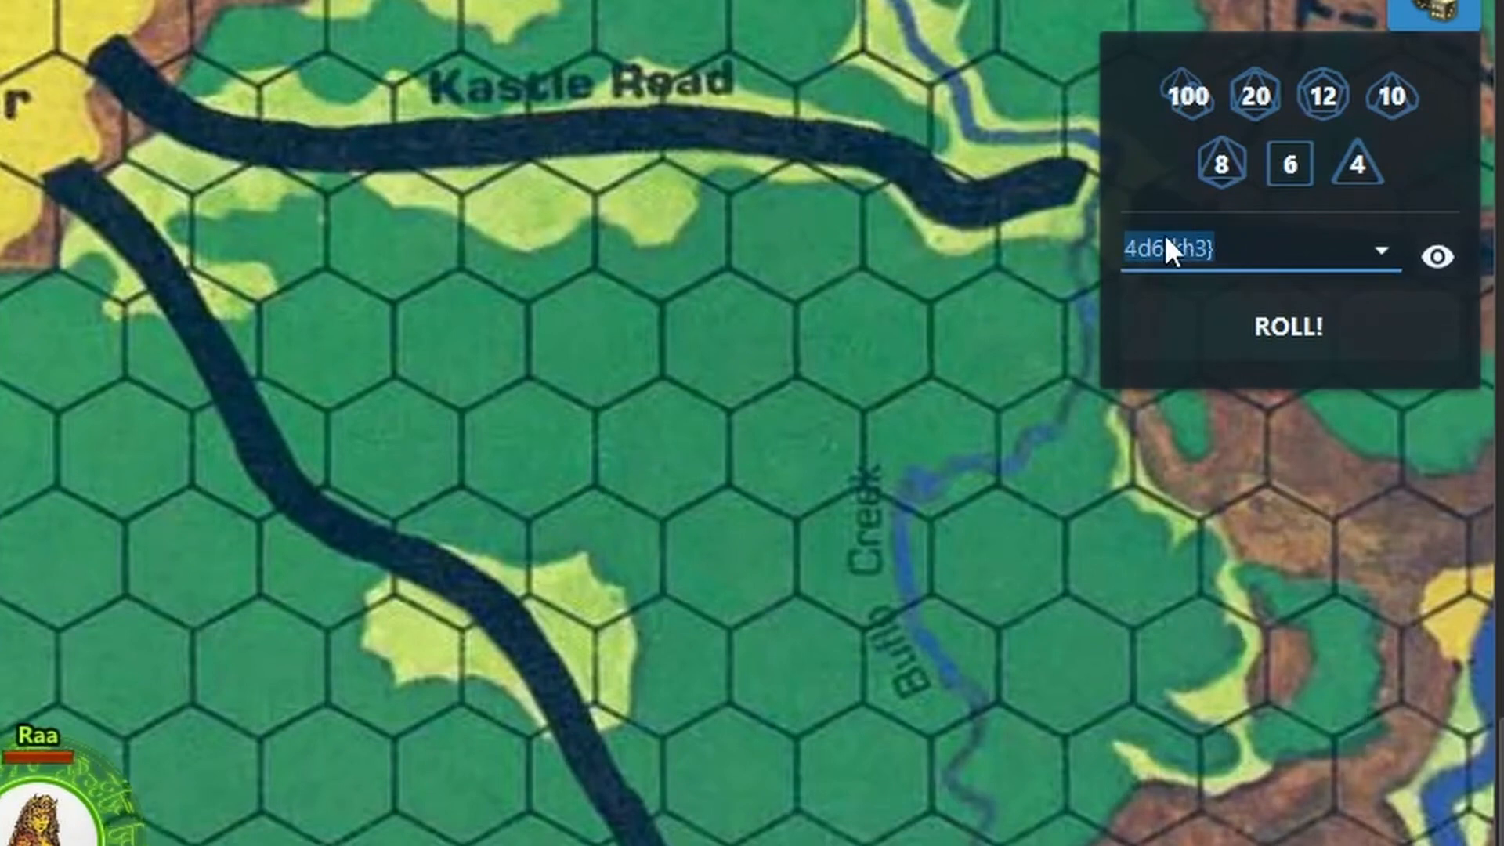
type("5d6{cs>=4}")
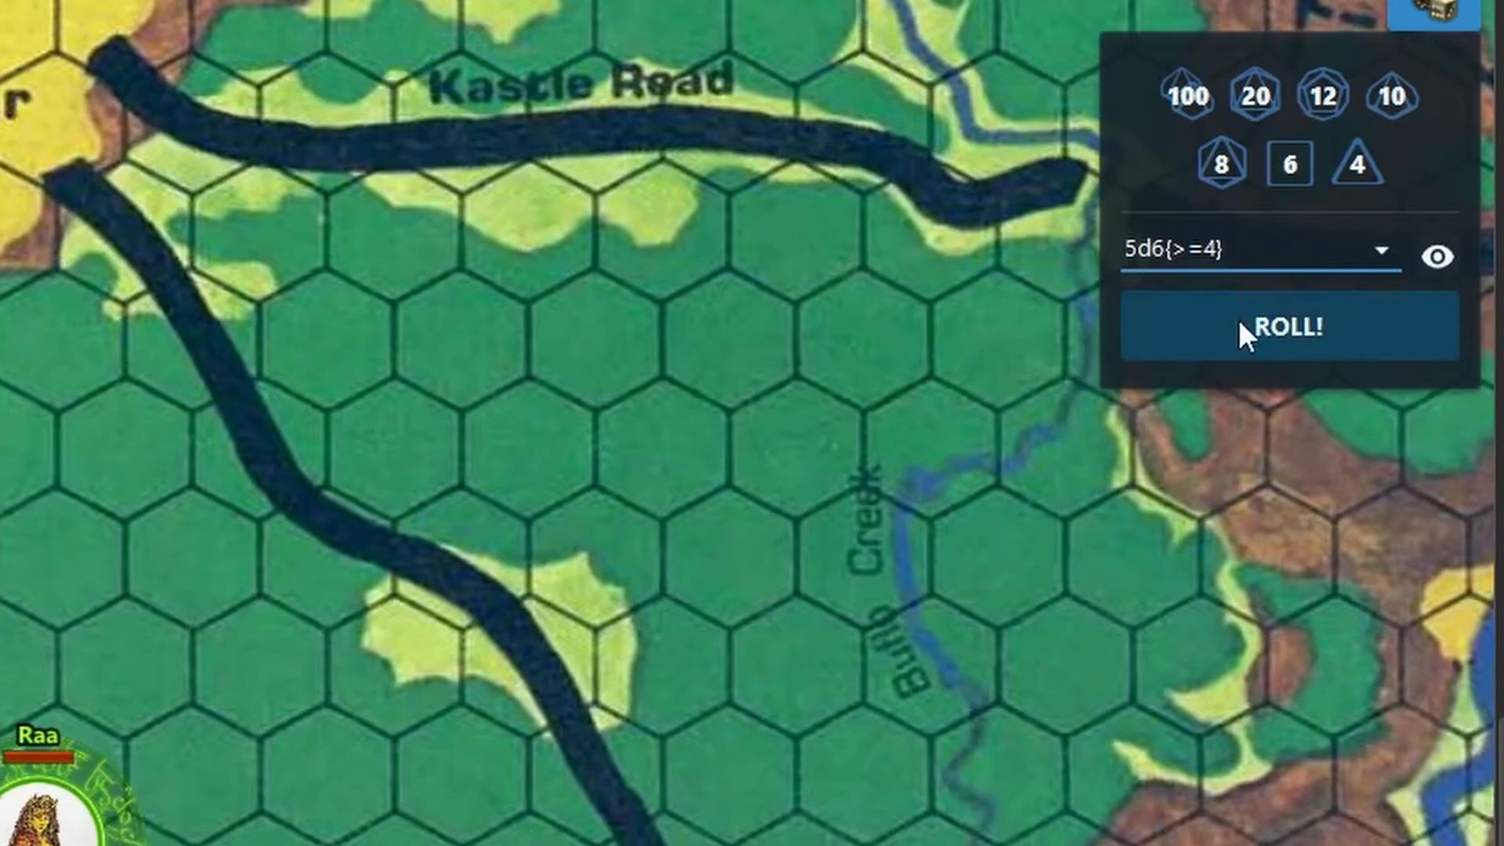
left_click(1238, 318)
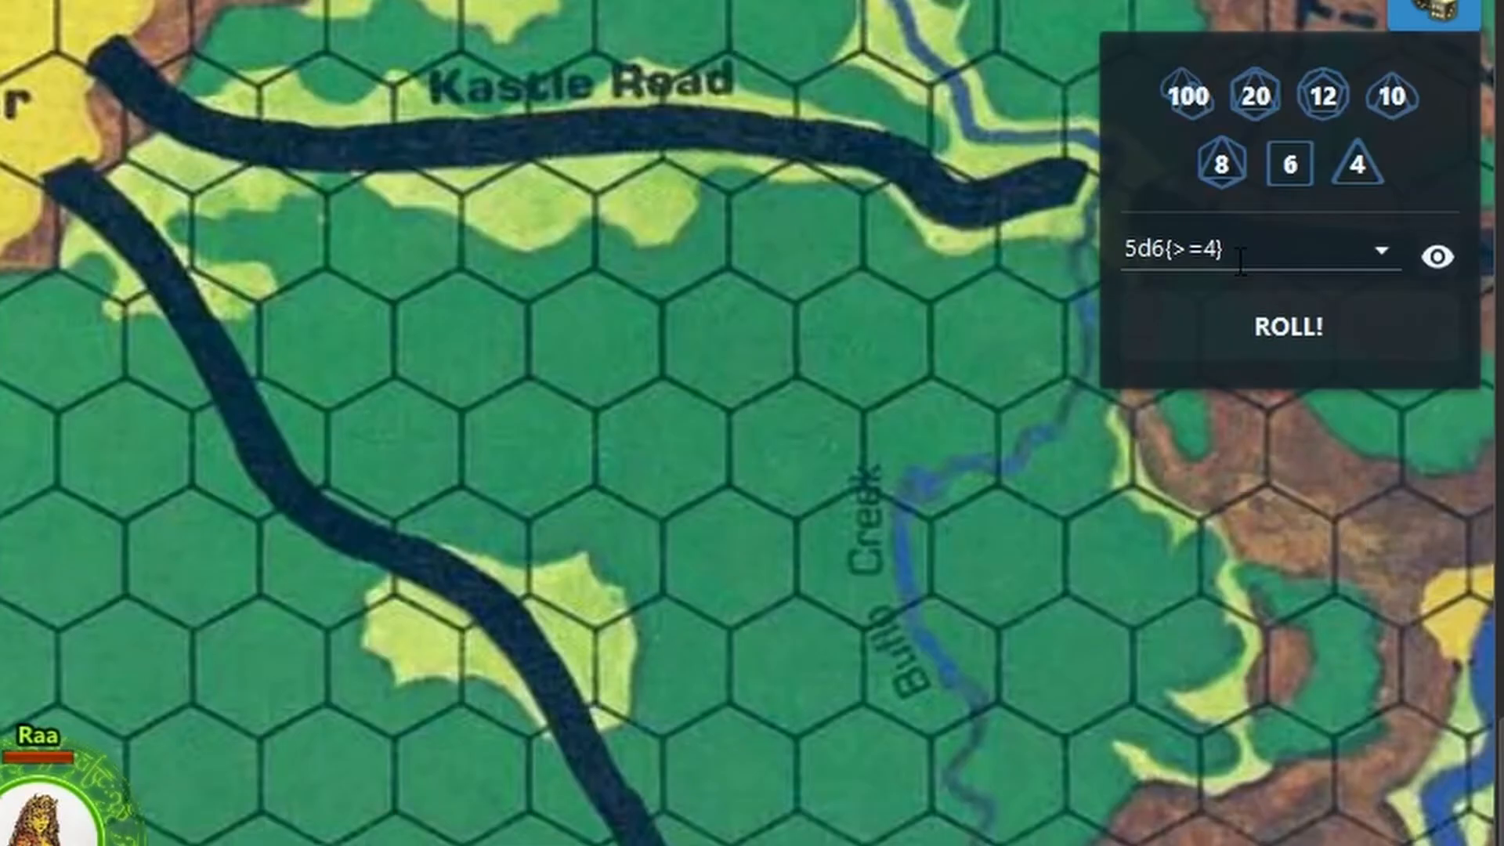
Replace the dice formula with 6d4{>=4 - <=1} to subtract failures from successes, and roll it repeatedly
left_click(1242, 252)
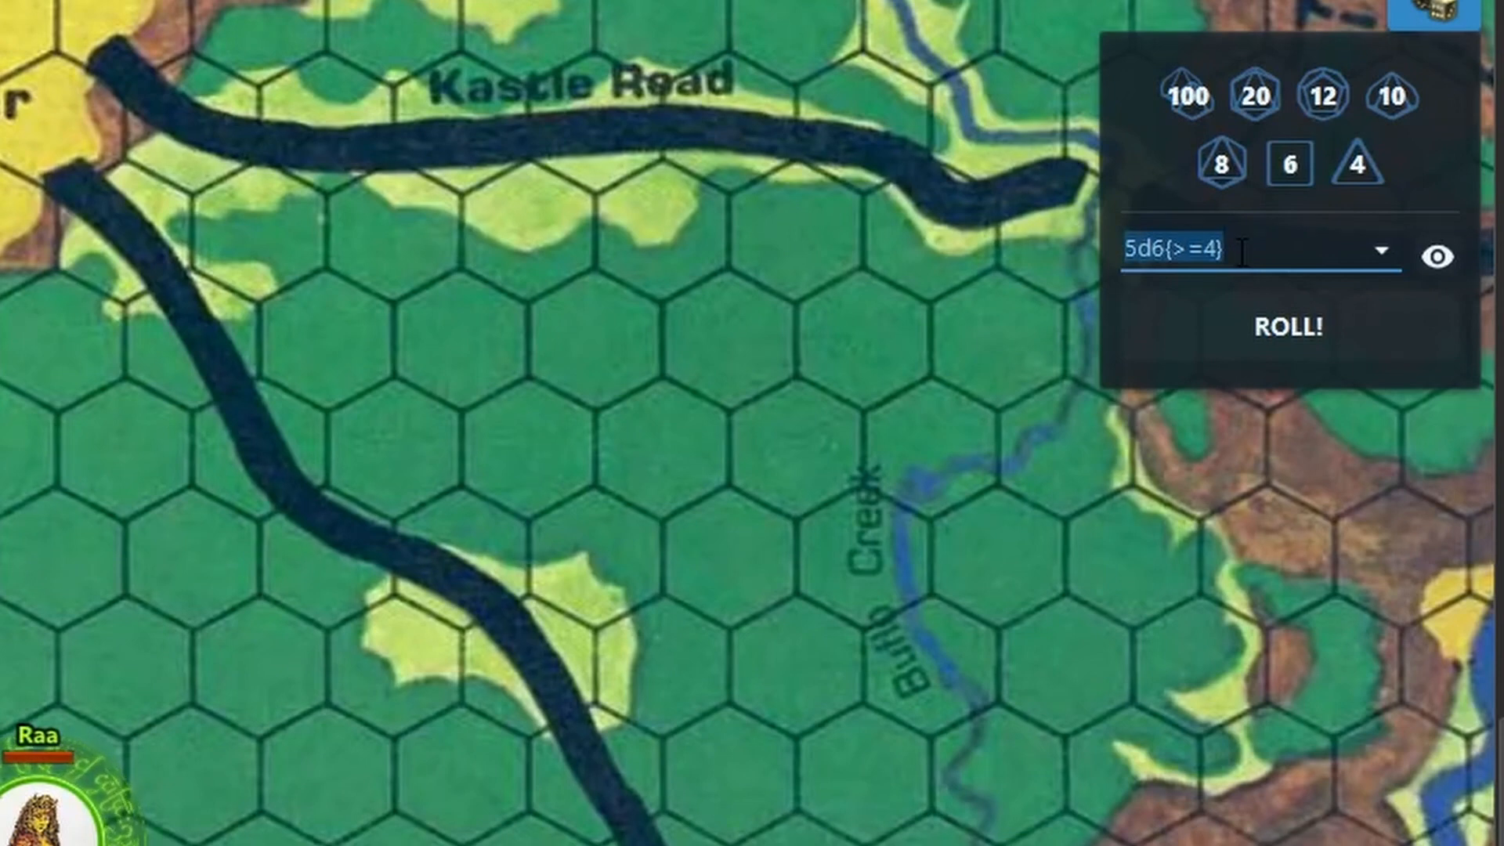
type("6d4{>=4 - <=1}")
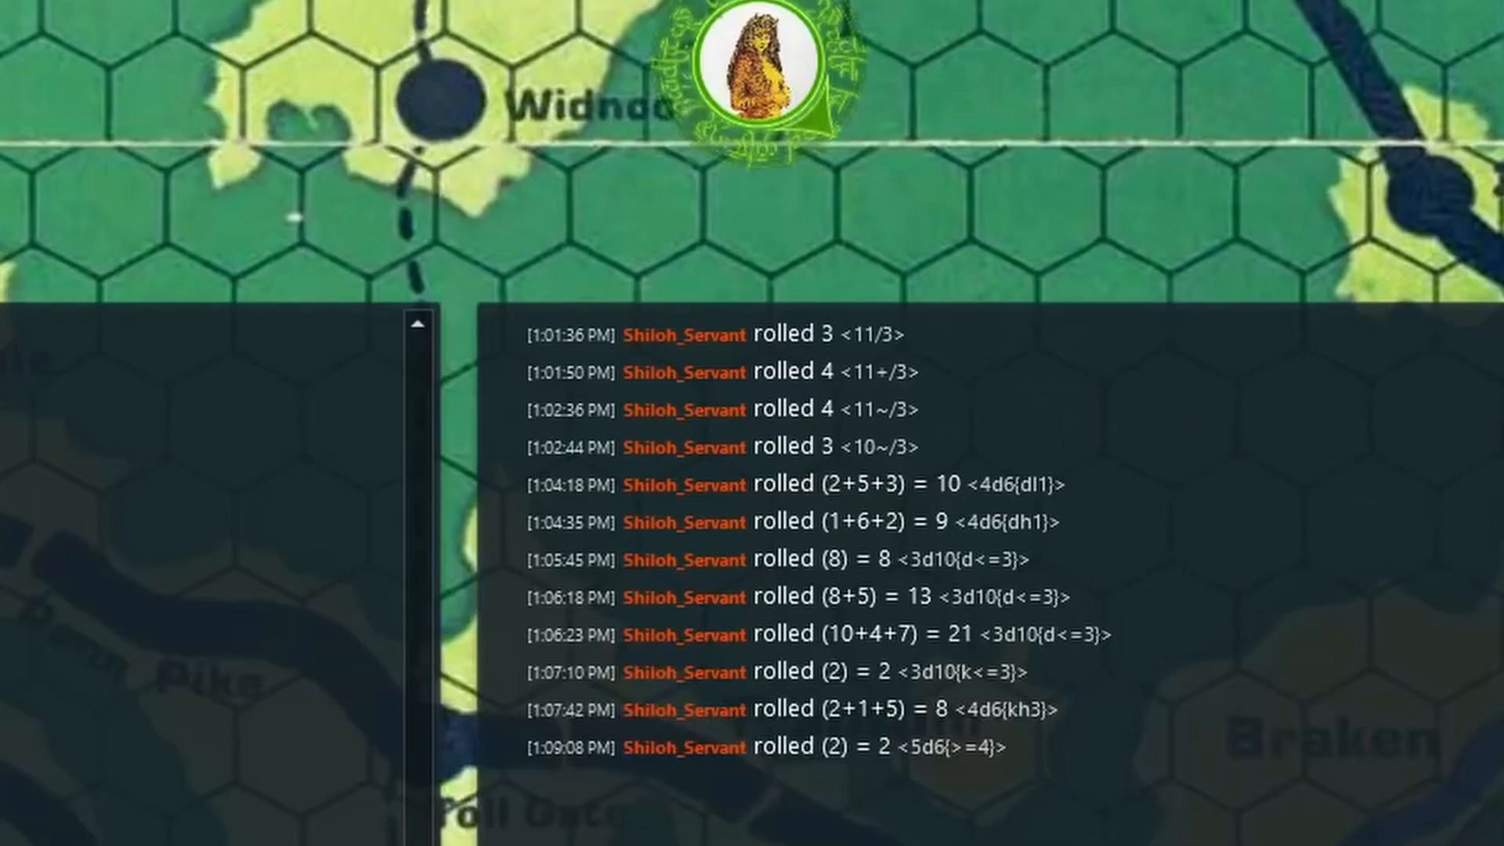
left_click(1307, 331)
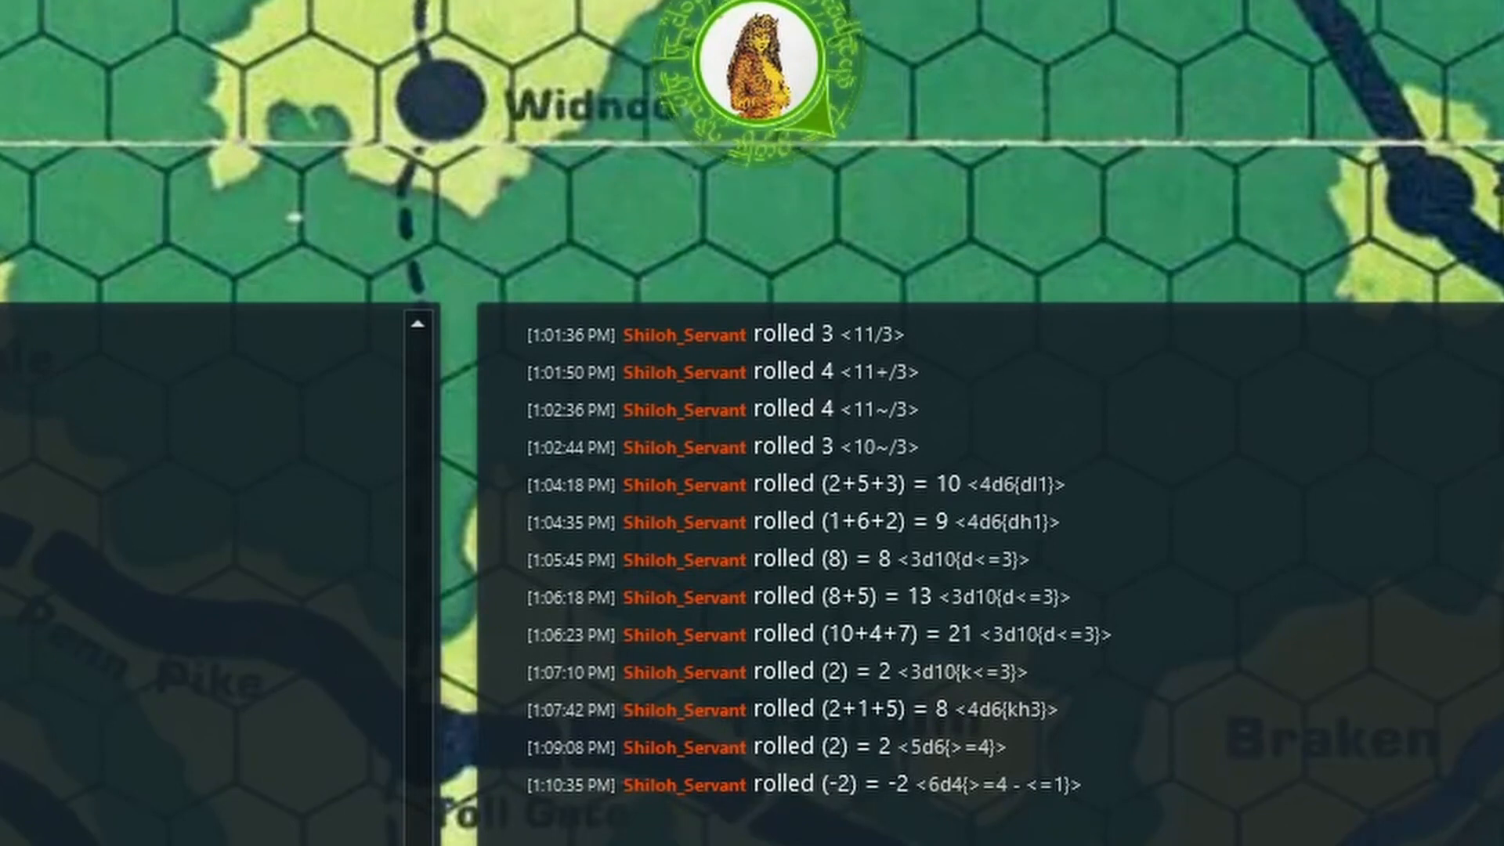
key("Return")
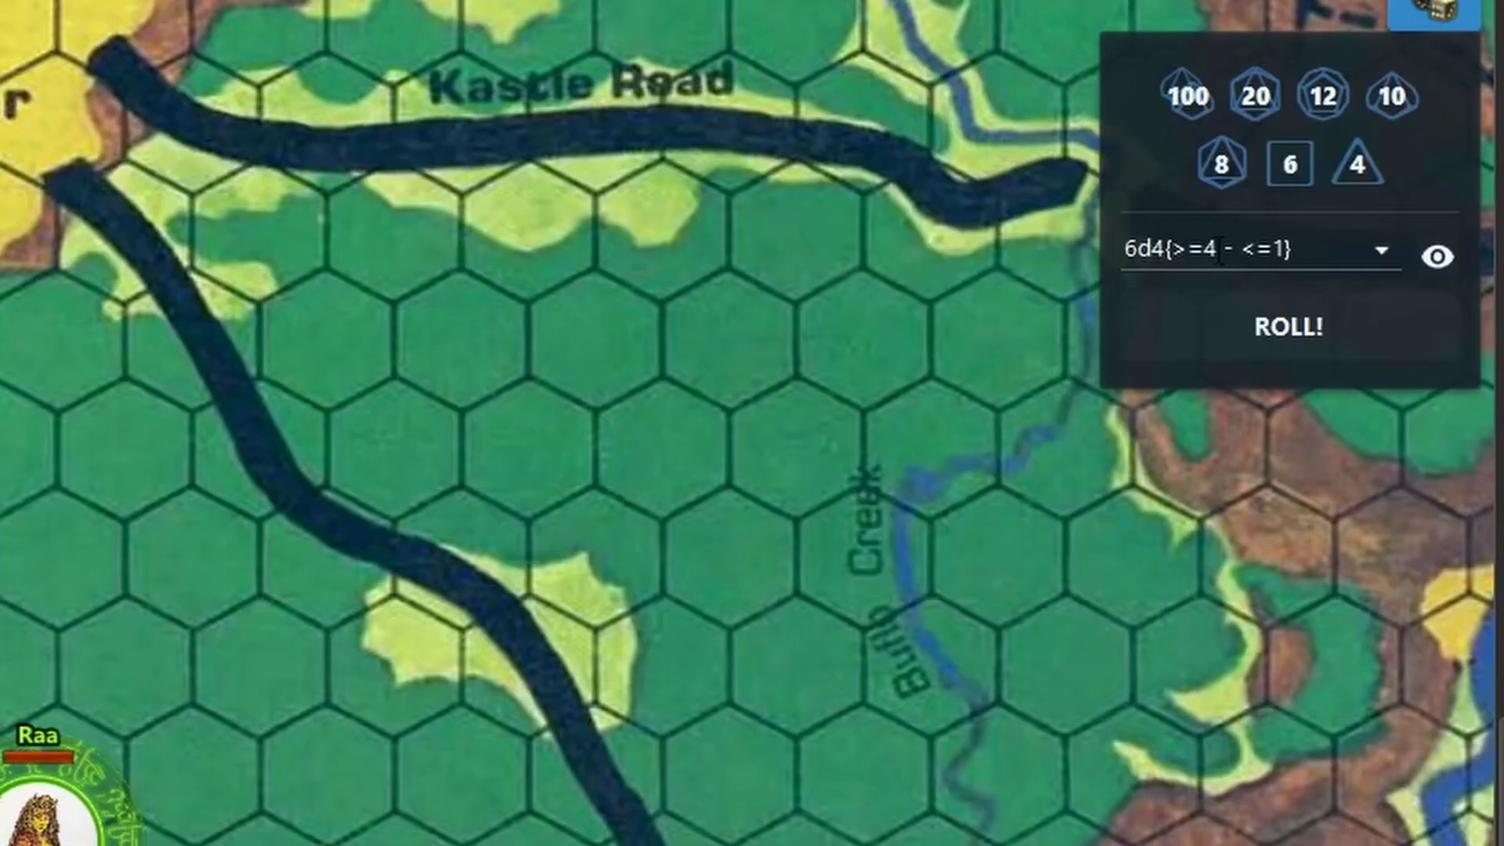
Roll exploding dice with the formula 5d6e, and with an explosion threshold as 6d12e(>=5)
left_click(1371, 167)
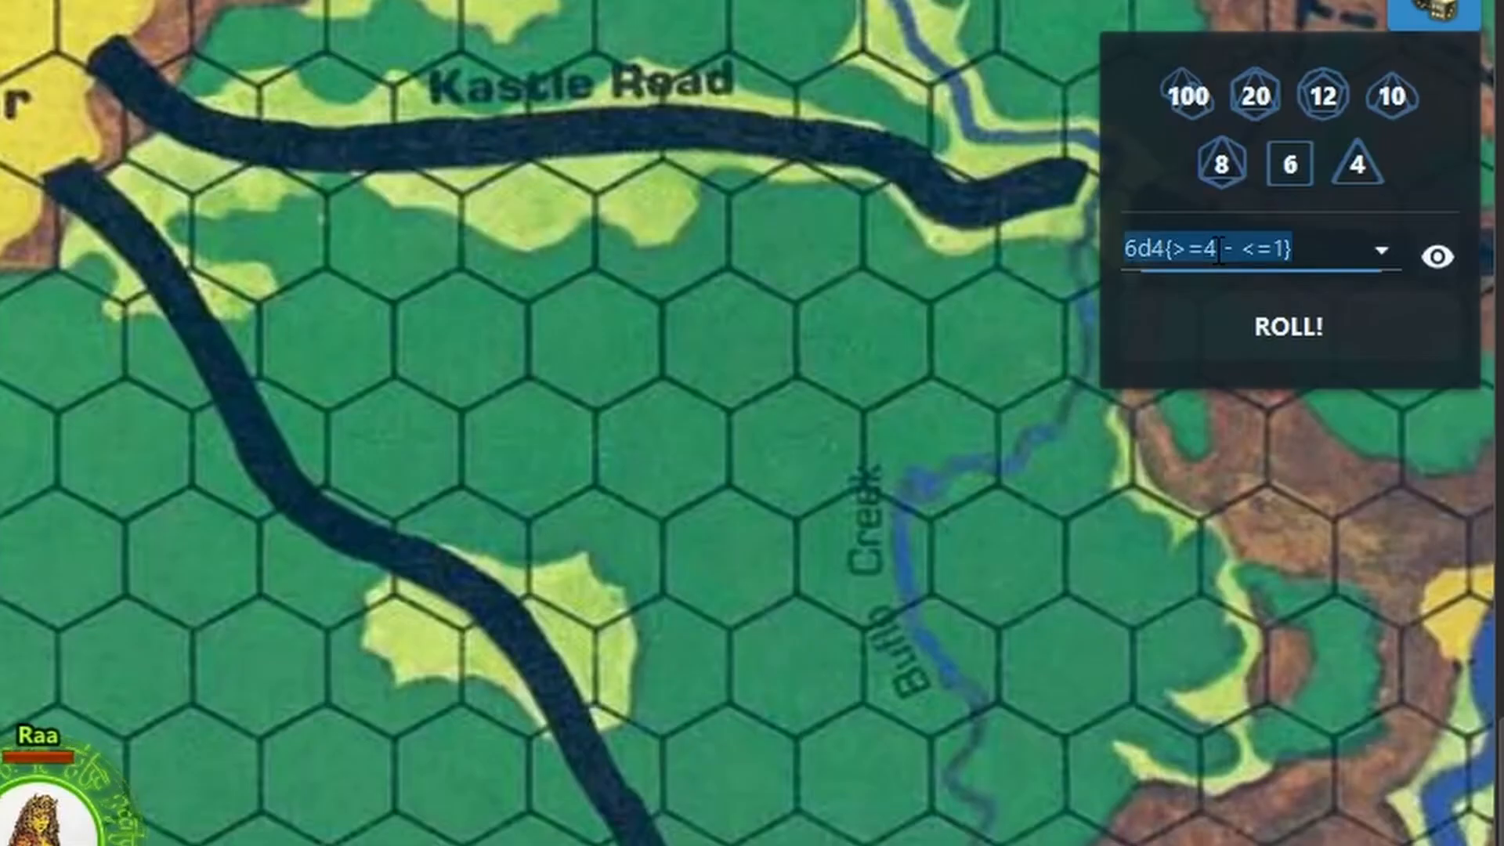
type("5d6e")
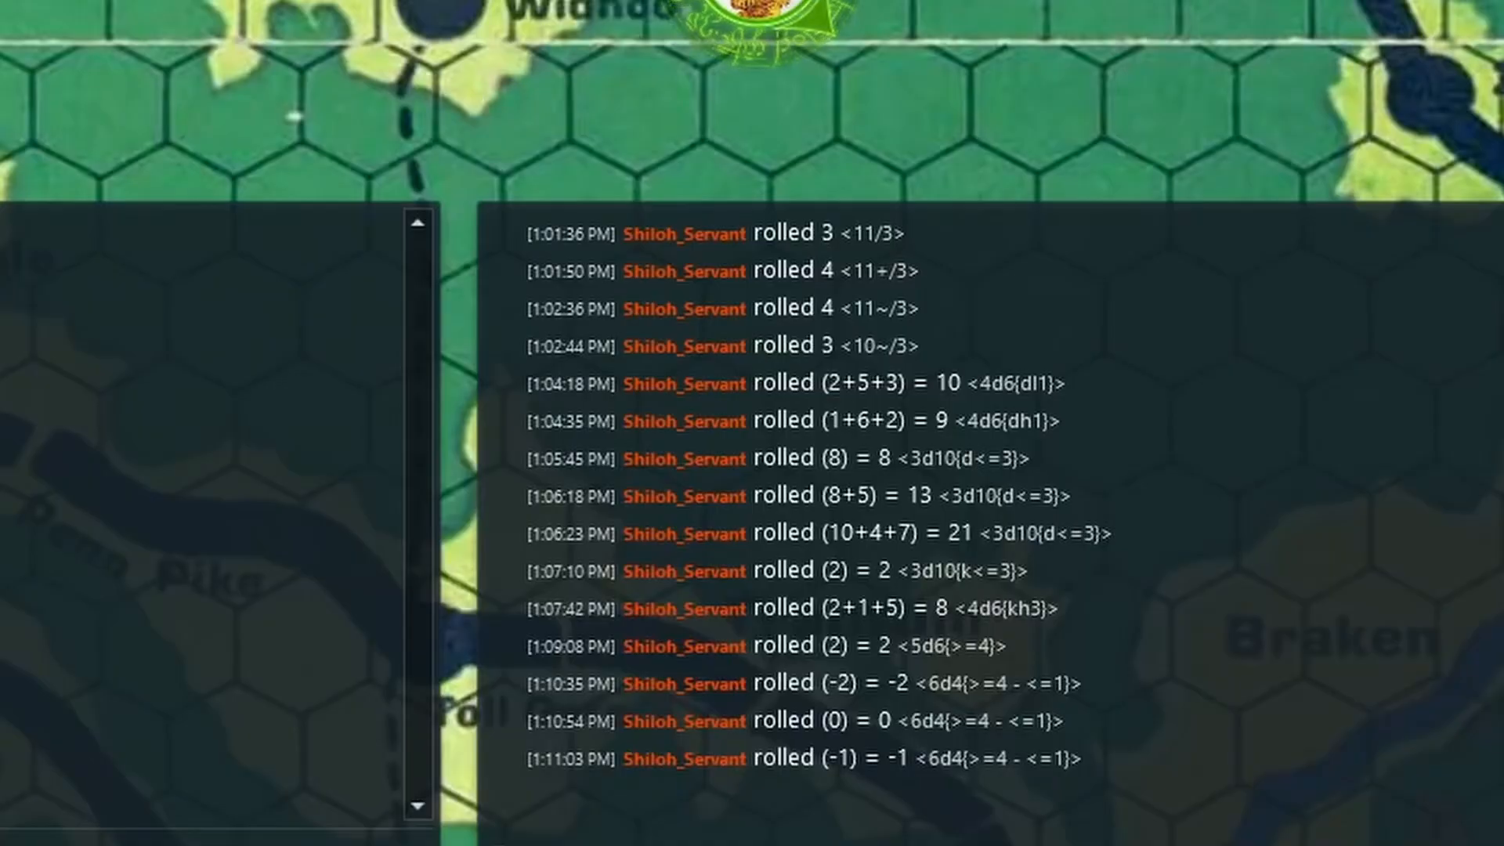
key("Return")
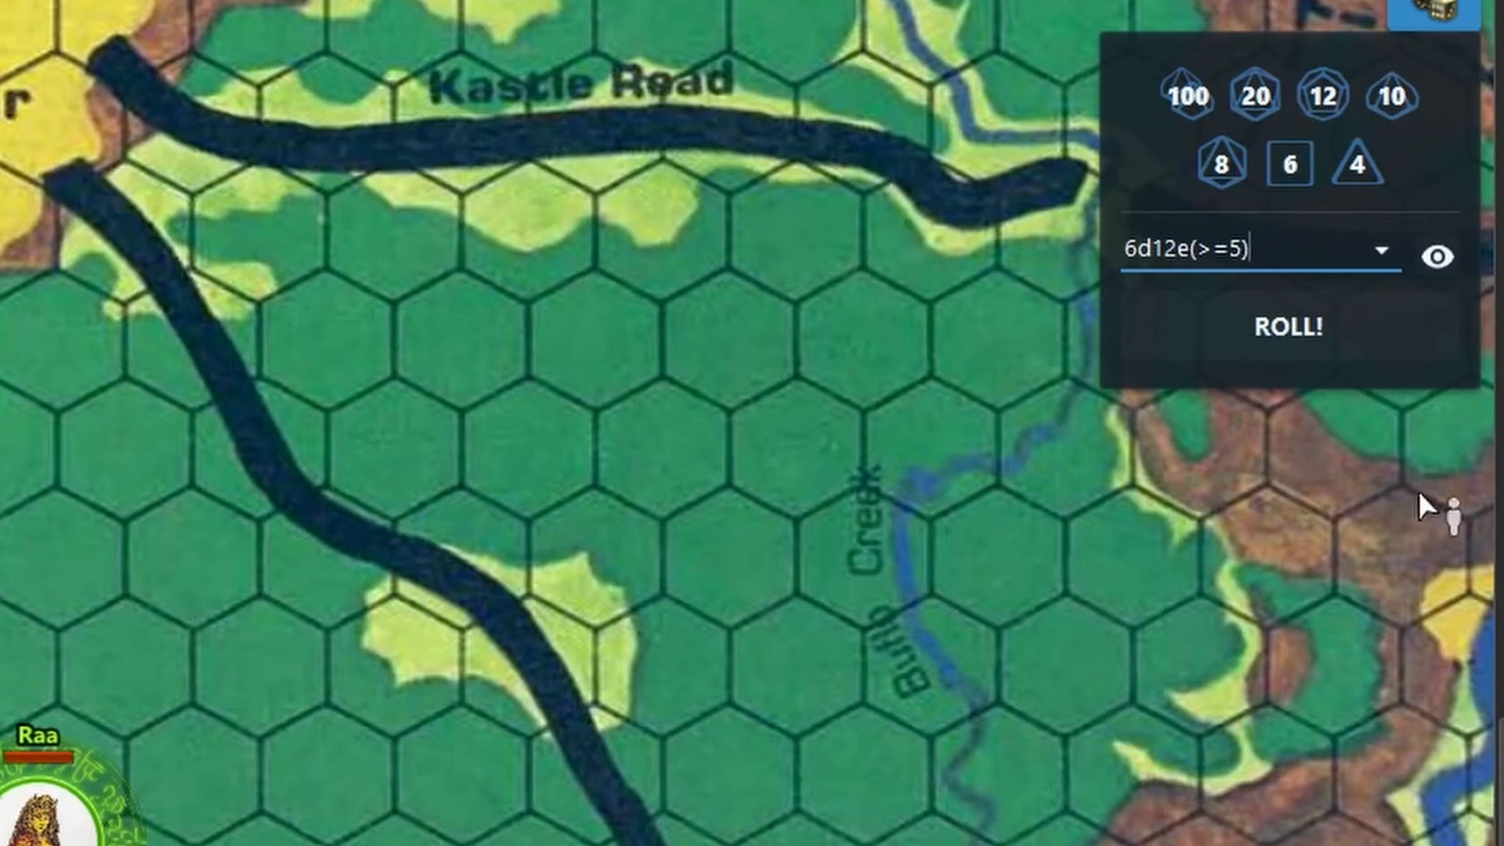
left_click(1296, 328)
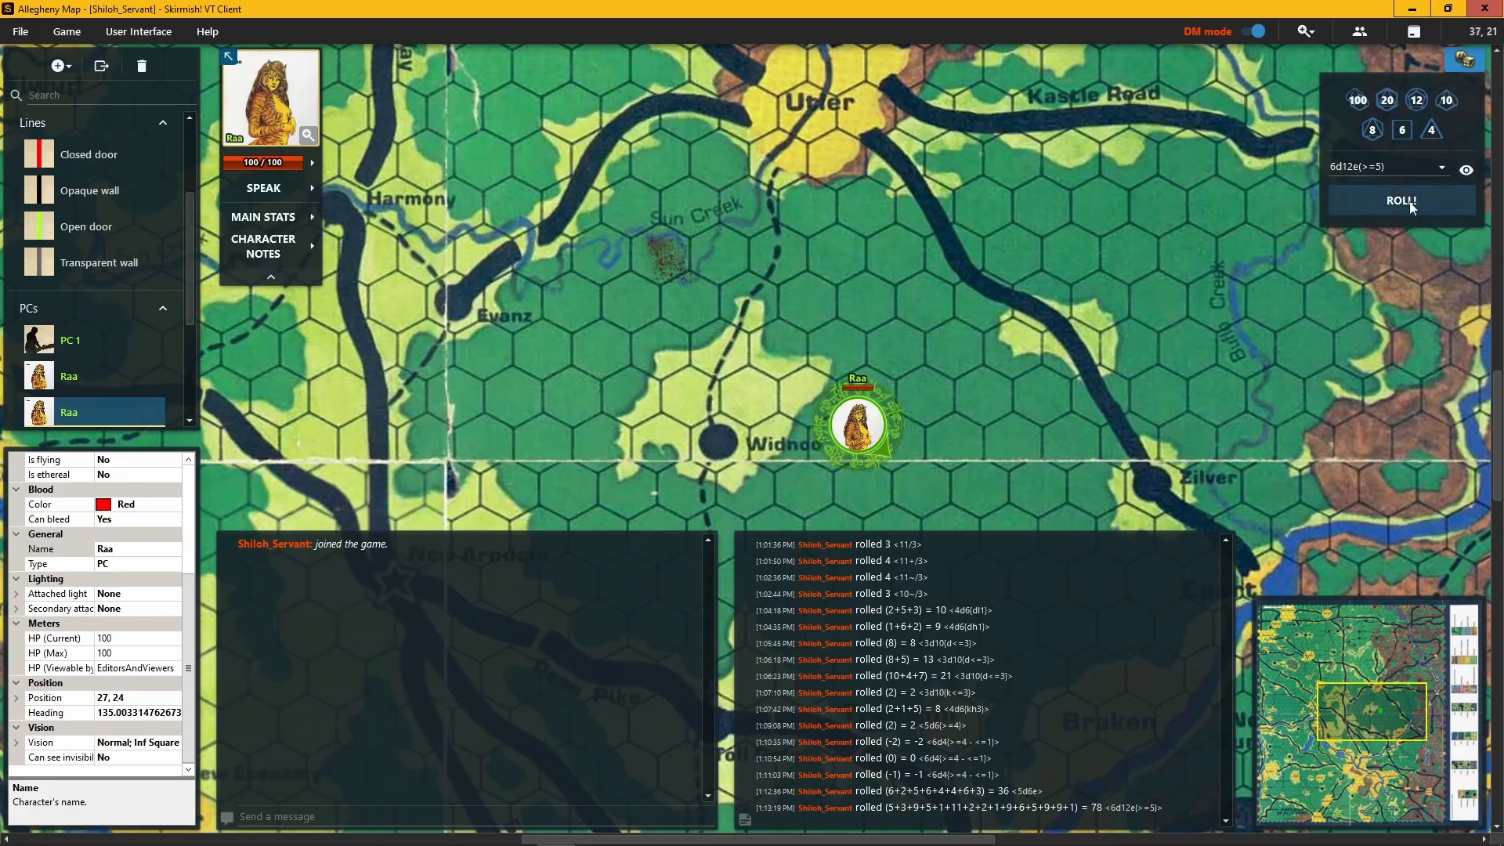
Replace the explosion threshold in the 6d12e formula with kh3, ending it with a closing curly brace
left_click(1361, 165)
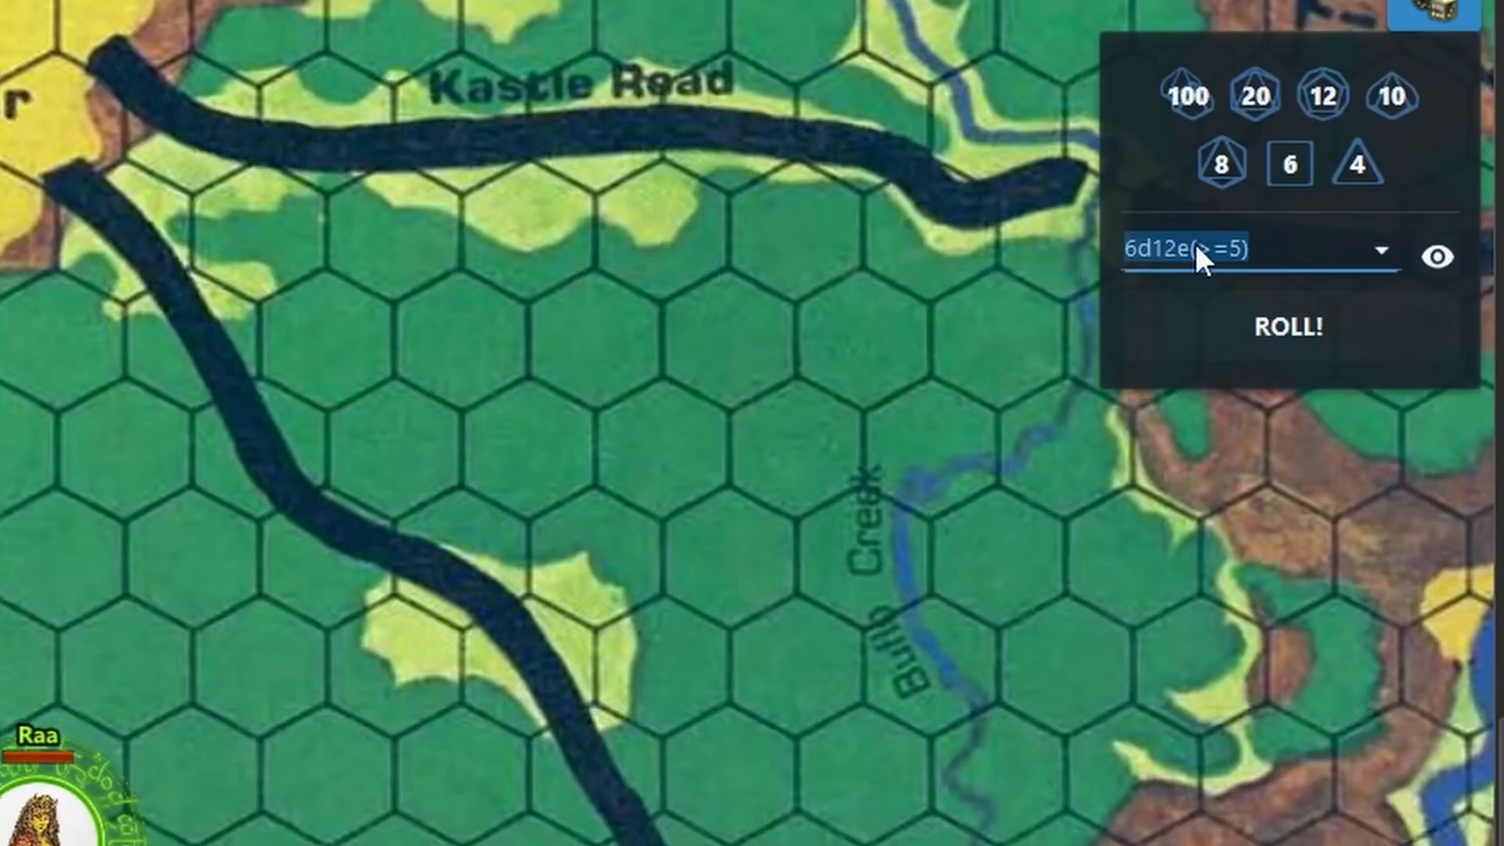
left_click(1196, 244)
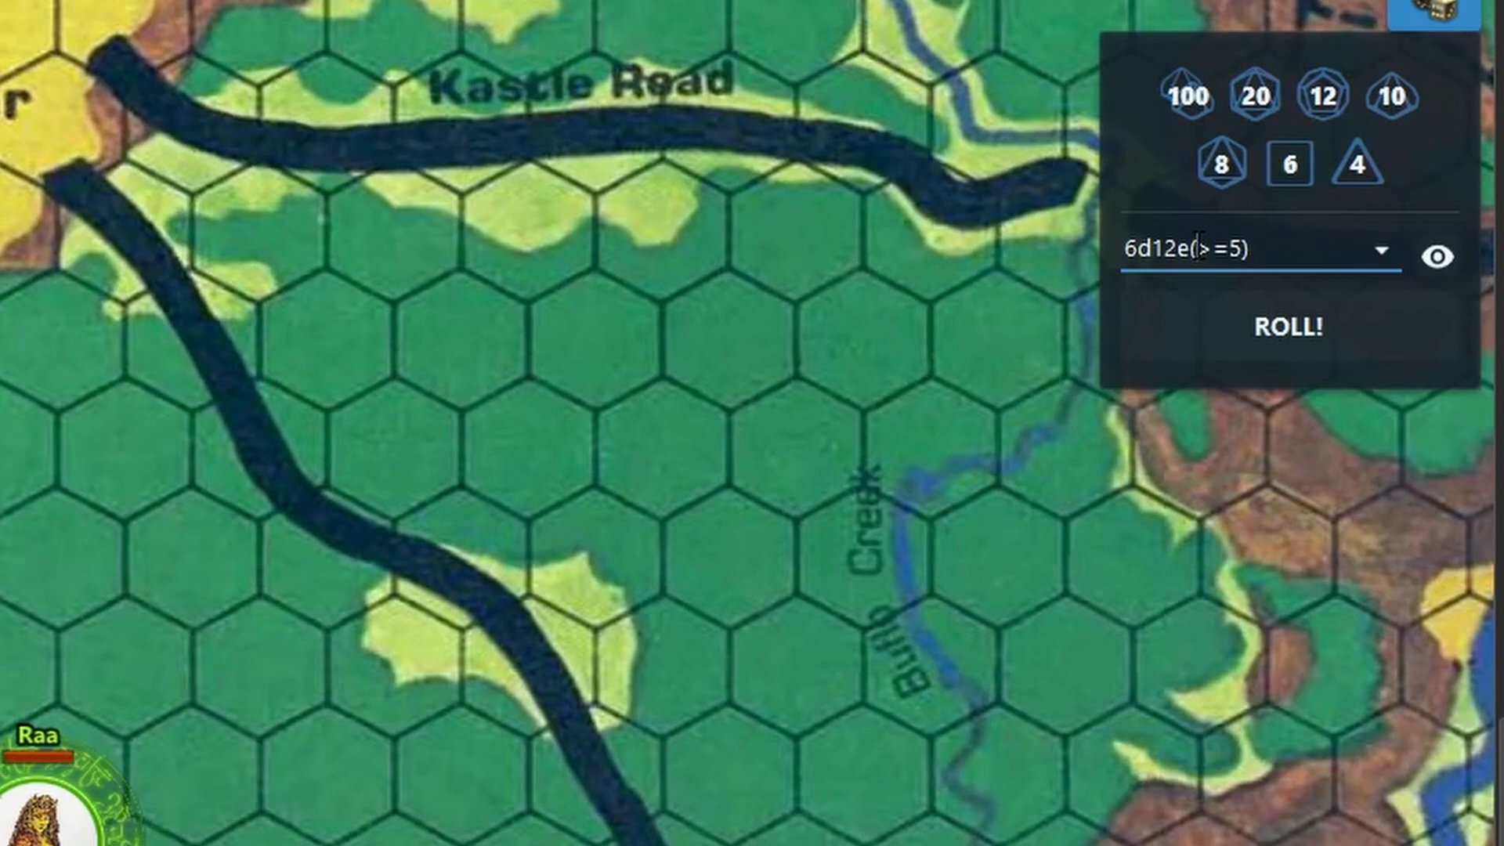
left_click(1198, 248)
type("kh")
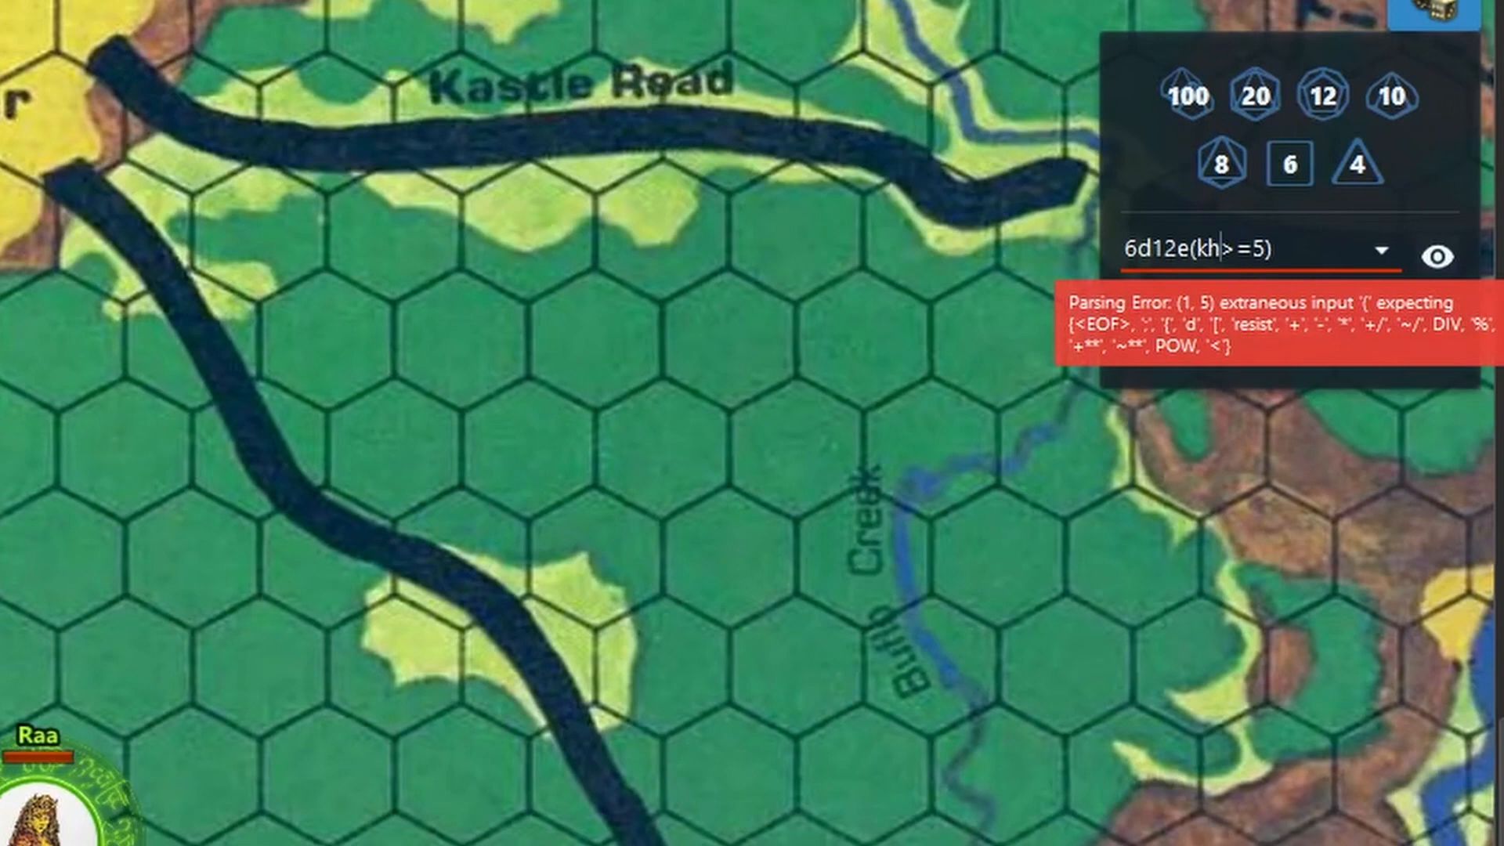
key("Delete")
key("Delete")
key("Delete")
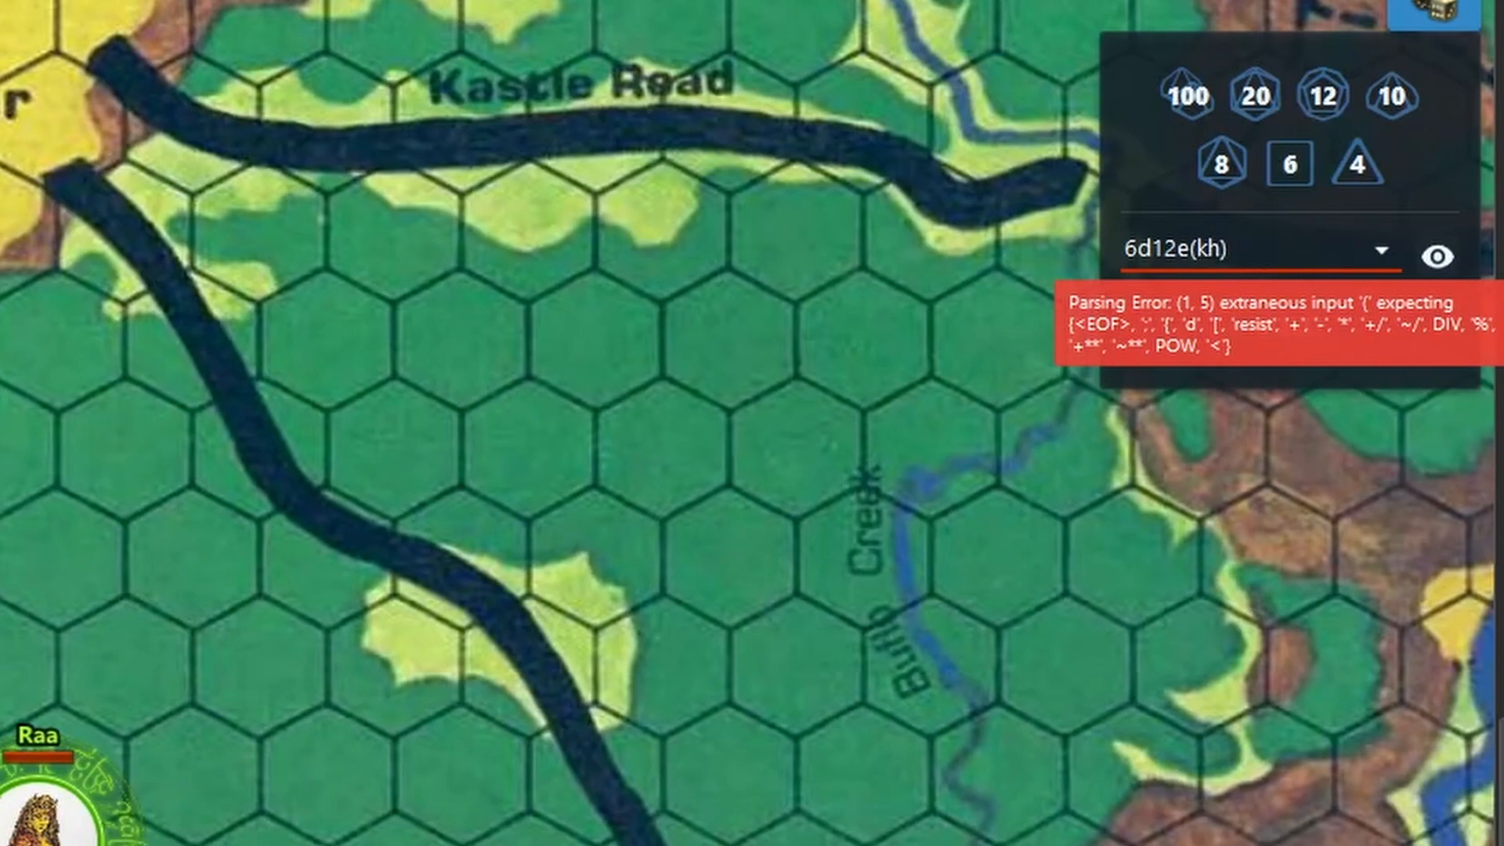
type("3")
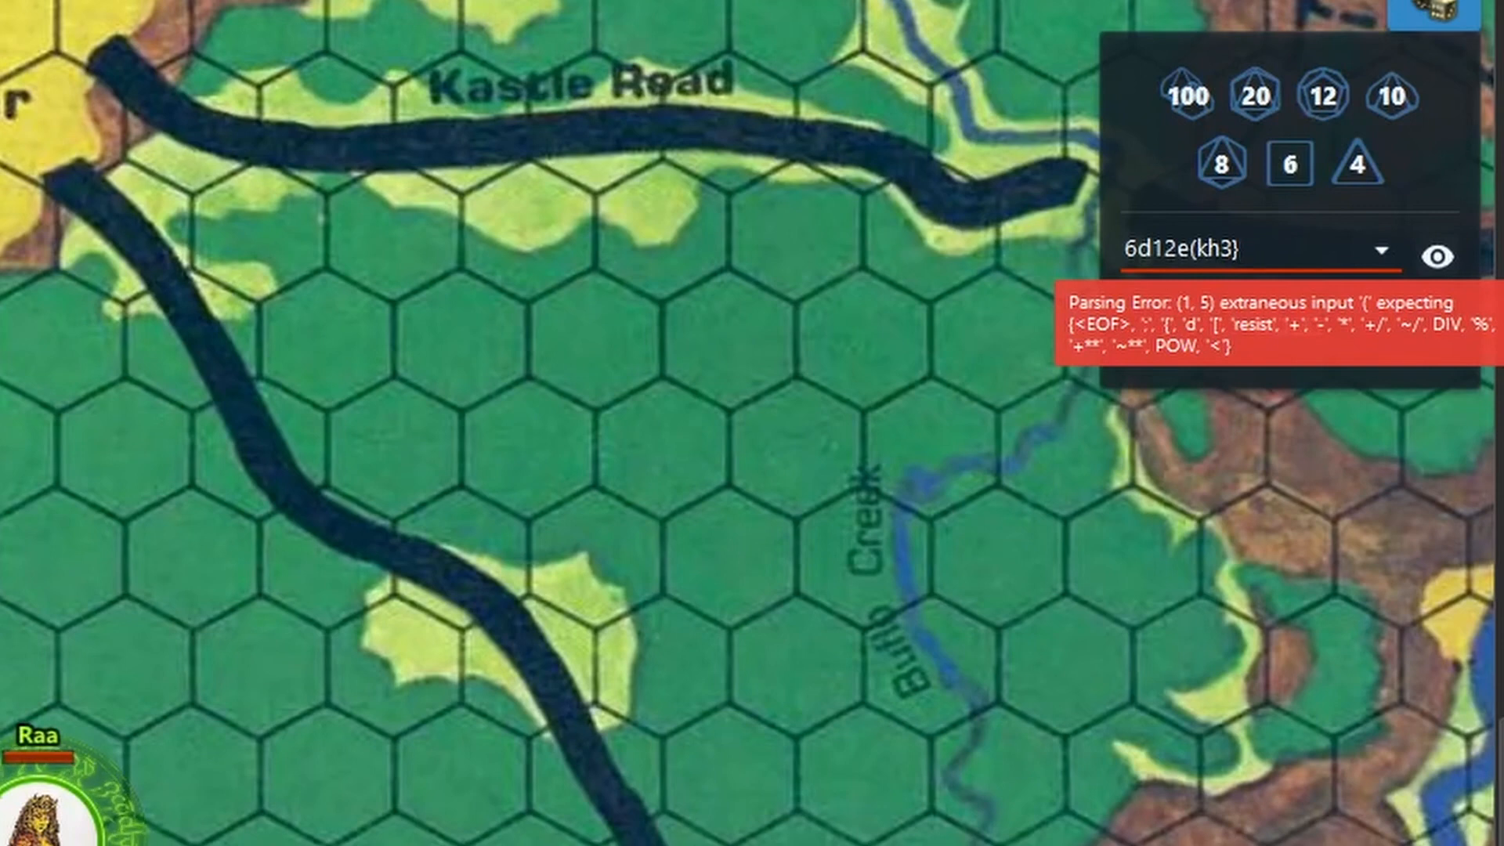
Change the formula's opening parenthesis to a curly brace, making it 6d12e{kh3}, and roll it
key("Left")
key("Left")
key("Left")
key("Left")
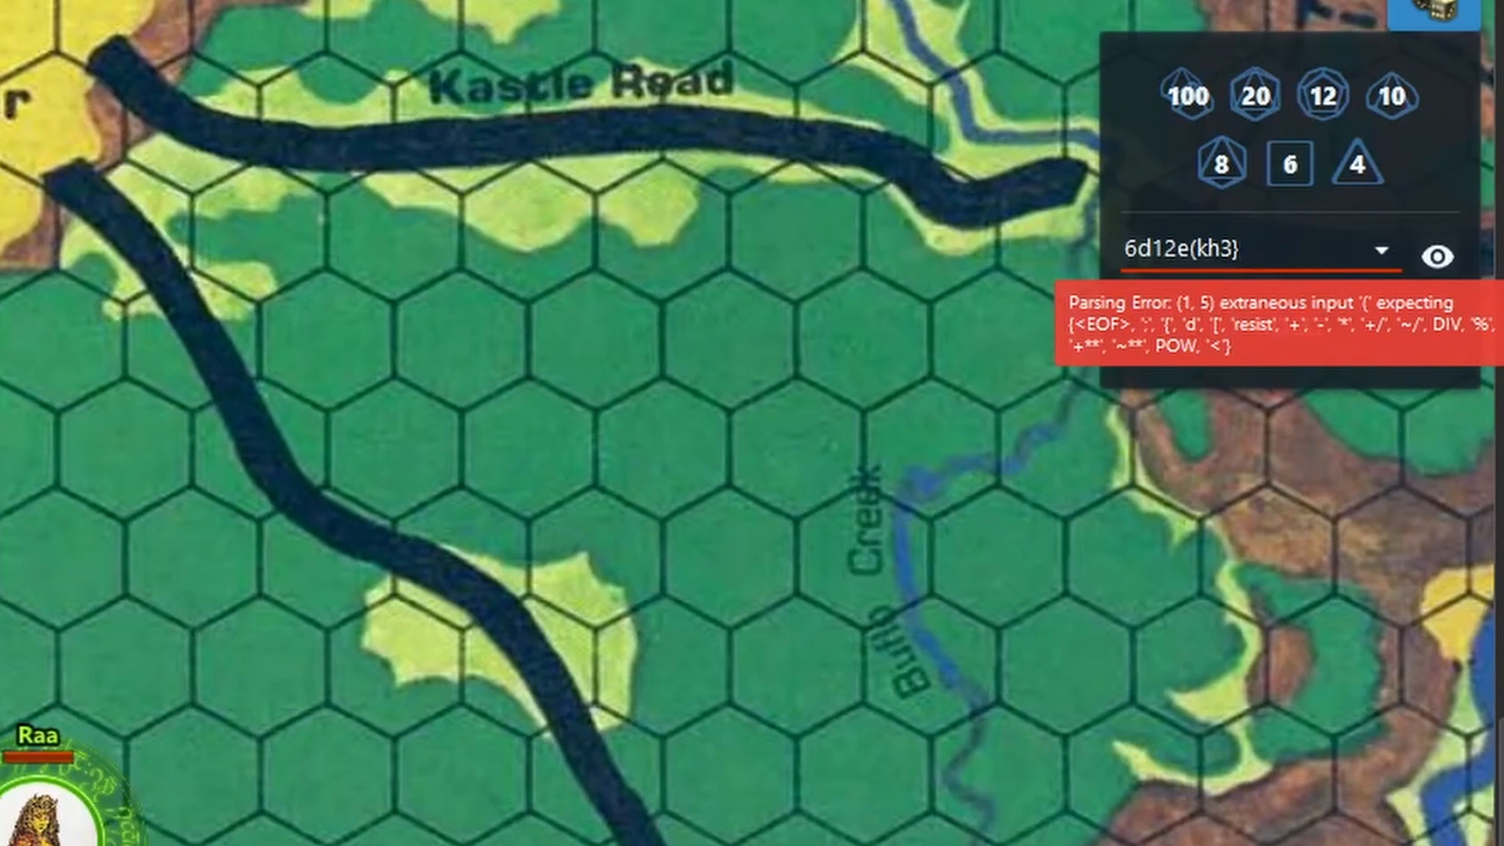
key("BackSpace")
type("{")
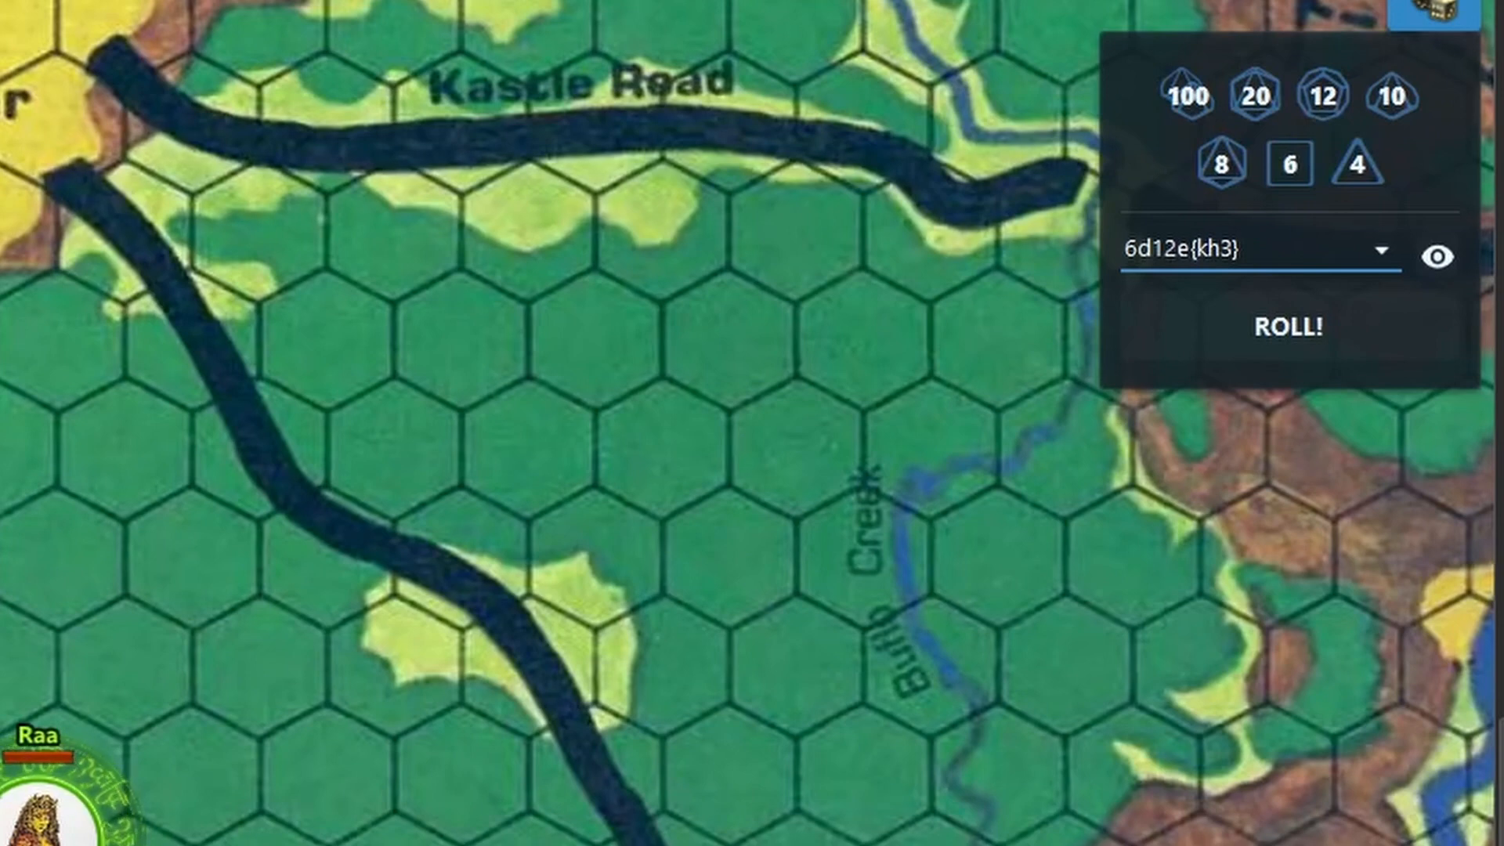
left_click(1280, 330)
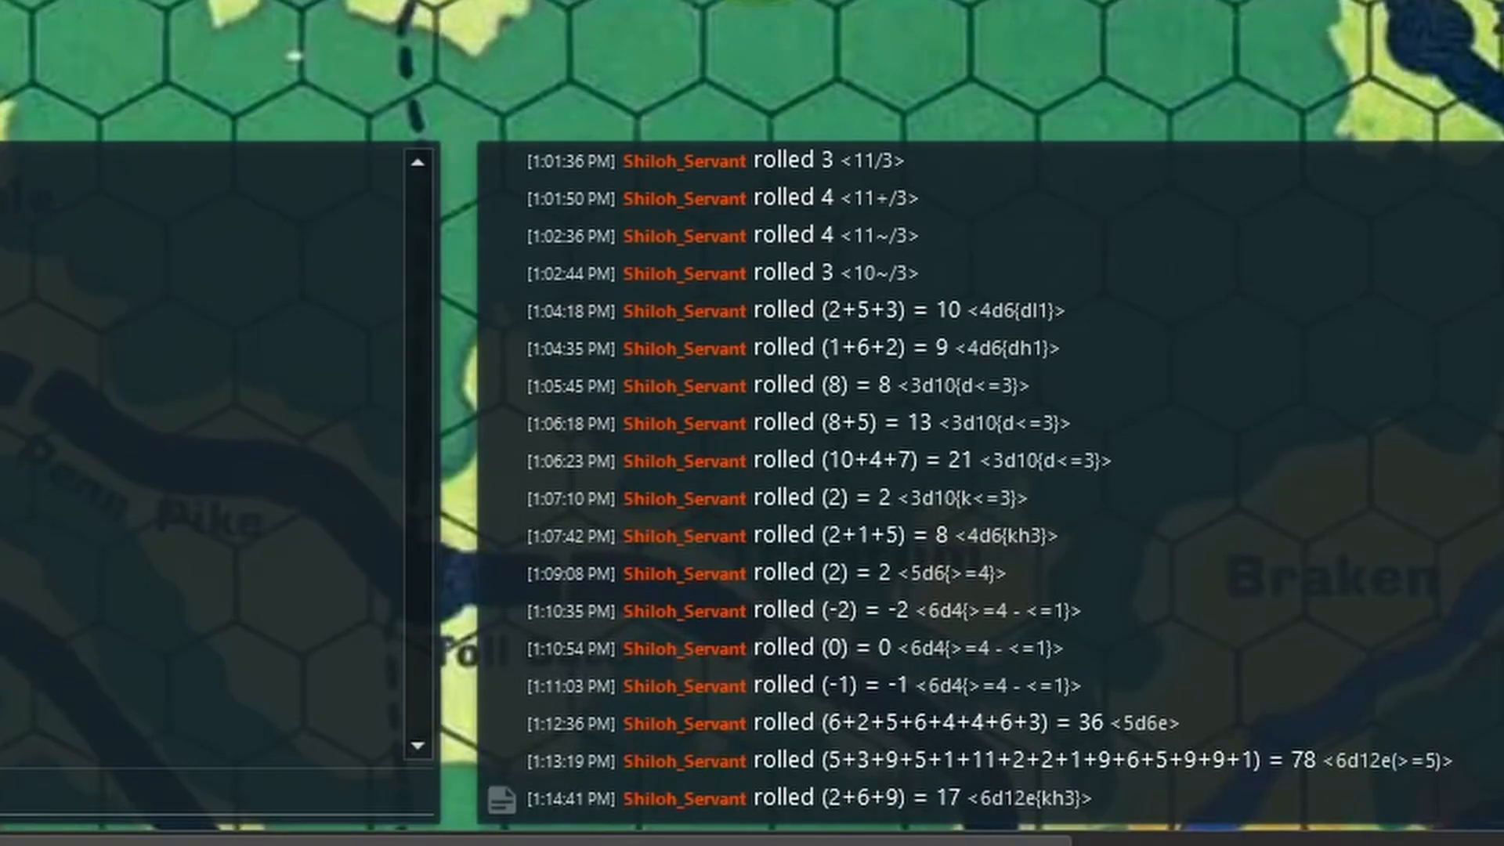